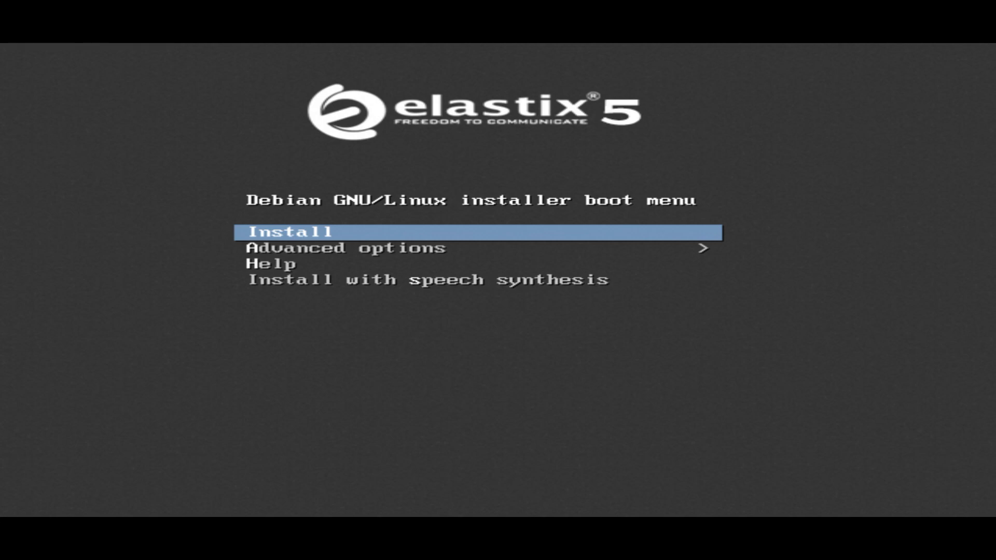
# Step: Start the standard installation from the Debian installer boot menu
pyautogui.press('Return')
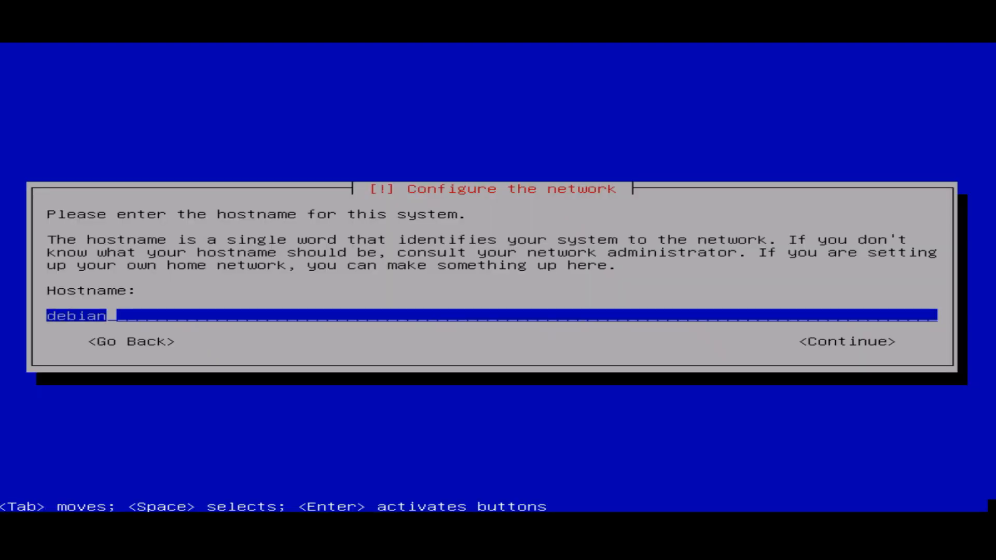
# Step: Replace the default hostname 'debian' with a custom hostname and leave the domain name empty
pyautogui.press('BackSpace')
pyautogui.press('BackSpace')
pyautogui.press('BackSpace')
pyautogui.press('BackSpace')
pyautogui.press('BackSpace')
pyautogui.press('BackSpace')
pyautogui.write('walidumar')
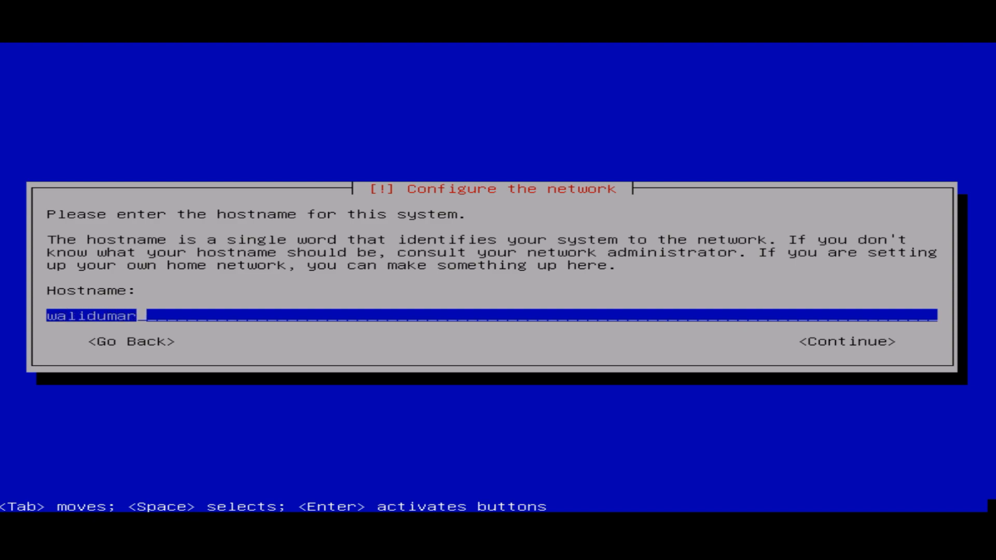
pyautogui.press('Return')
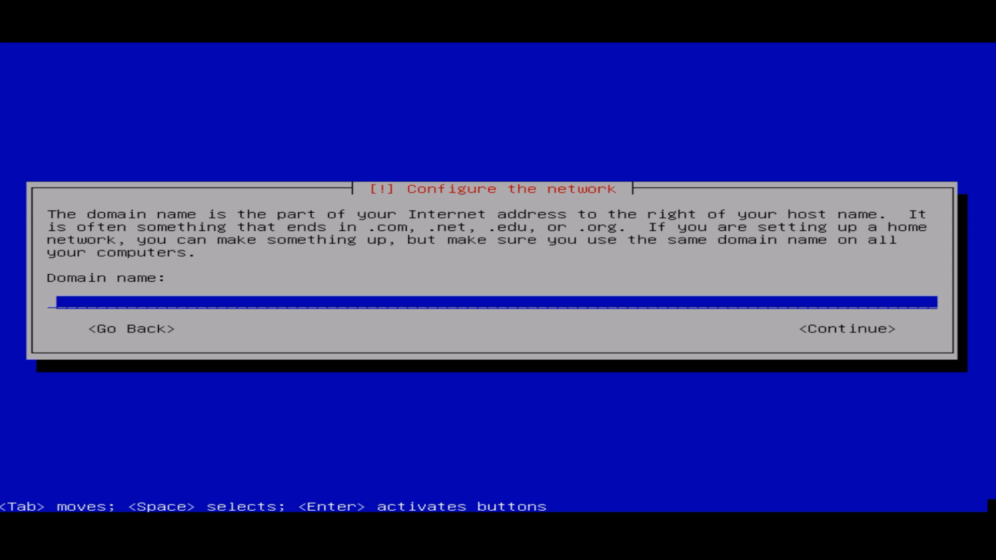
pyautogui.press('Return')
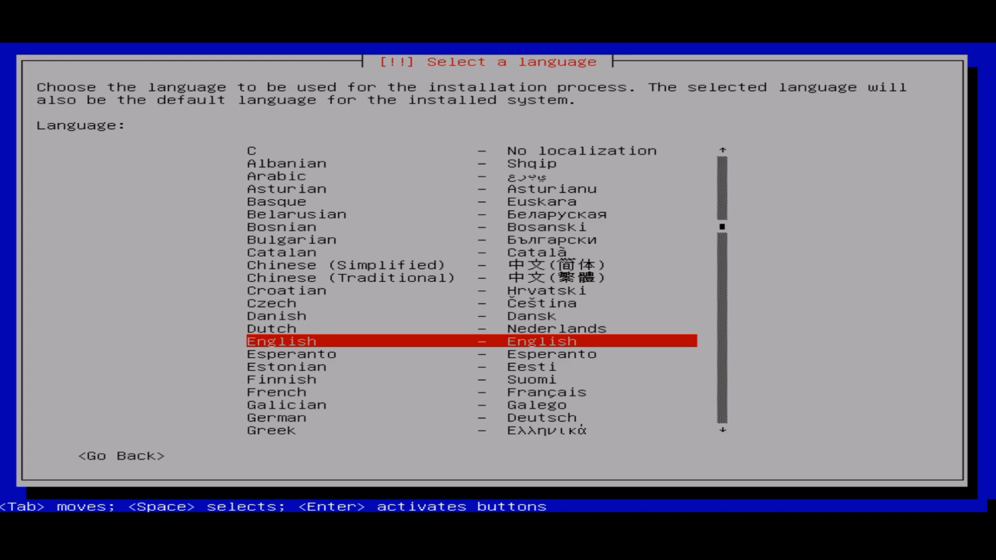
# Step: Choose Indonesian as the installation language despite its incomplete translation
pyautogui.press('i')
pyautogui.press('i')
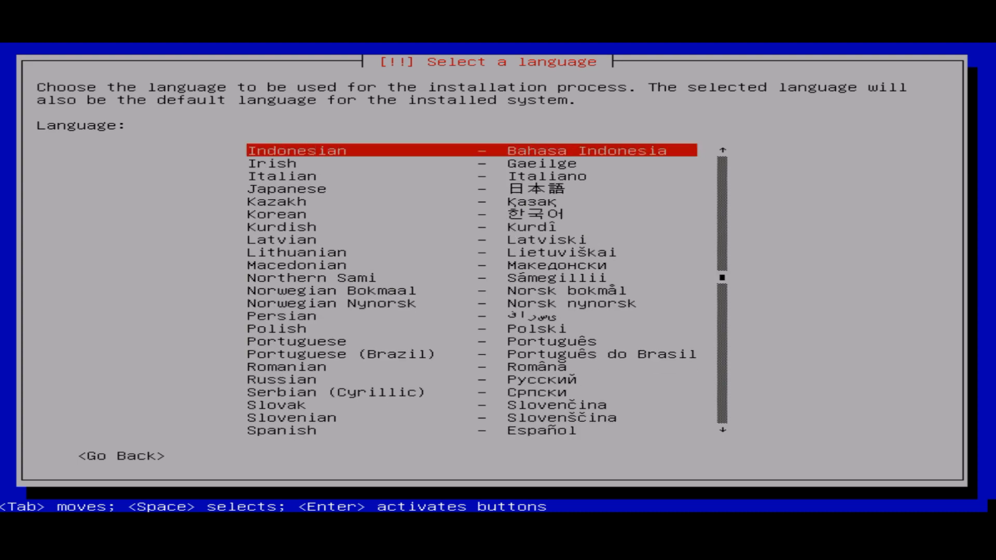
pyautogui.press('Return')
pyautogui.press('Left')
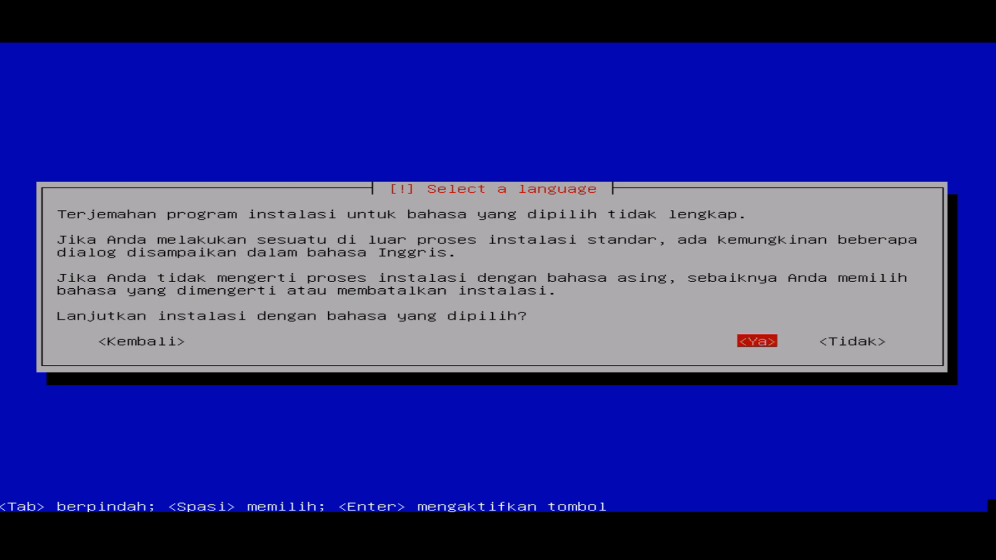
pyautogui.press('Return')
pyautogui.press('Return')
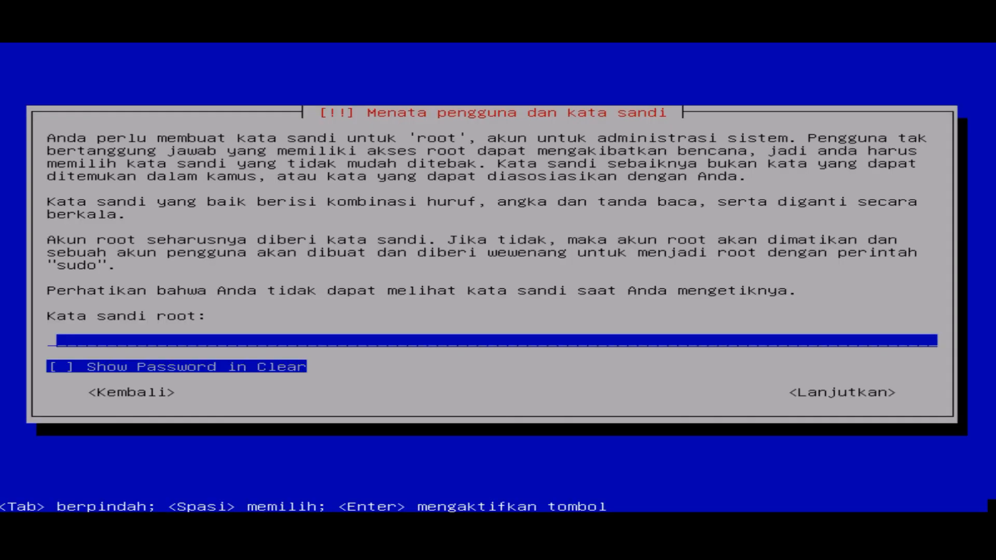
# Step: Set and confirm the root password, then choose the WITA time zone
pyautogui.write('***')
pyautogui.press('Return')
pyautogui.write('***')
pyautogui.press('Return')
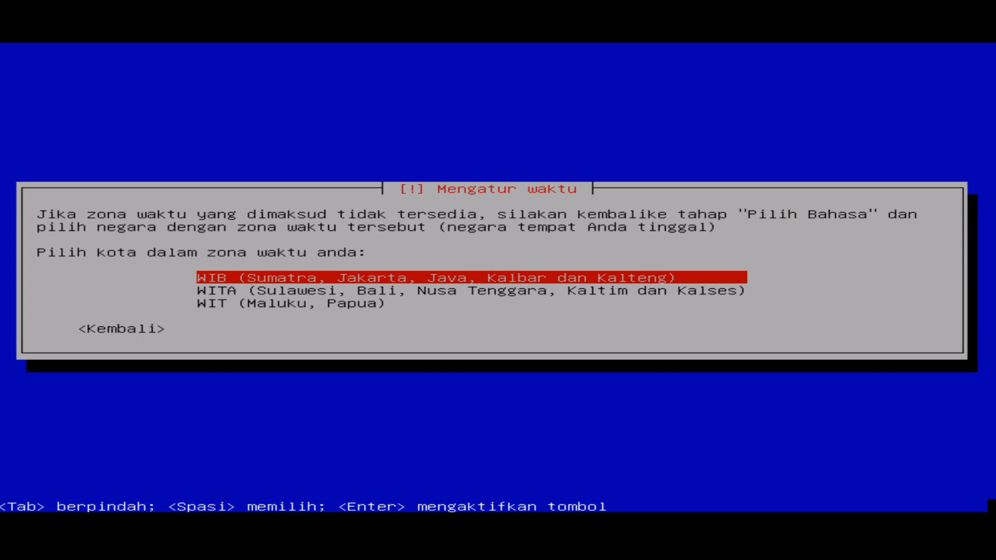
pyautogui.press('Down')
pyautogui.press('Return')
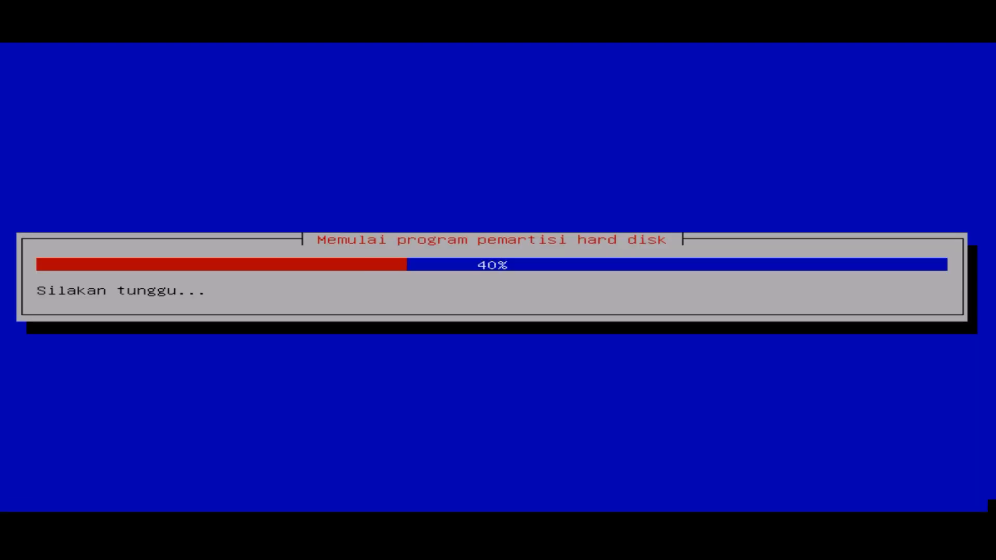
# Step: Partition the disk with guided defaults and the default scheme, and write the changes to disk
pyautogui.press('Return')
pyautogui.press('Return')
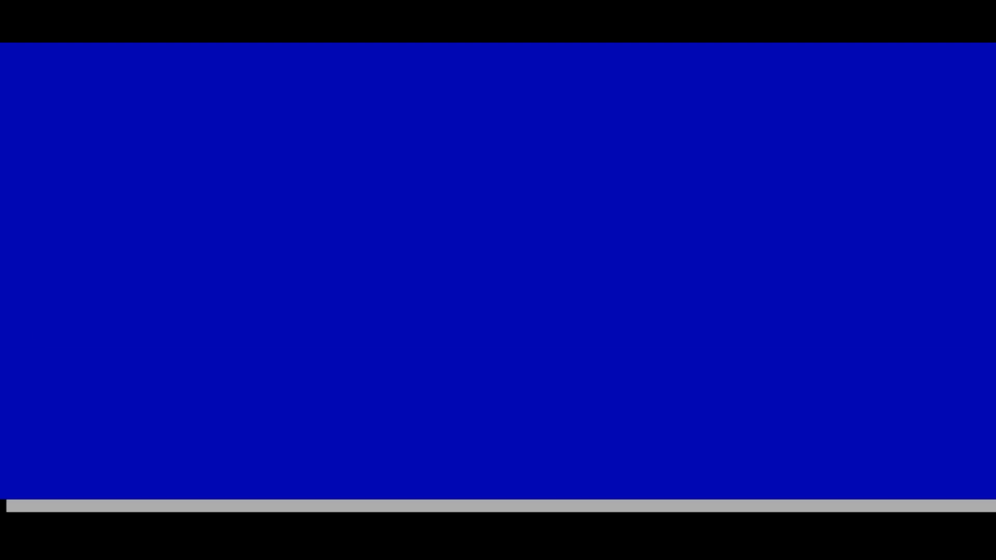
pyautogui.press('Return')
pyautogui.press('Return')
pyautogui.press('Left')
pyautogui.press('Return')
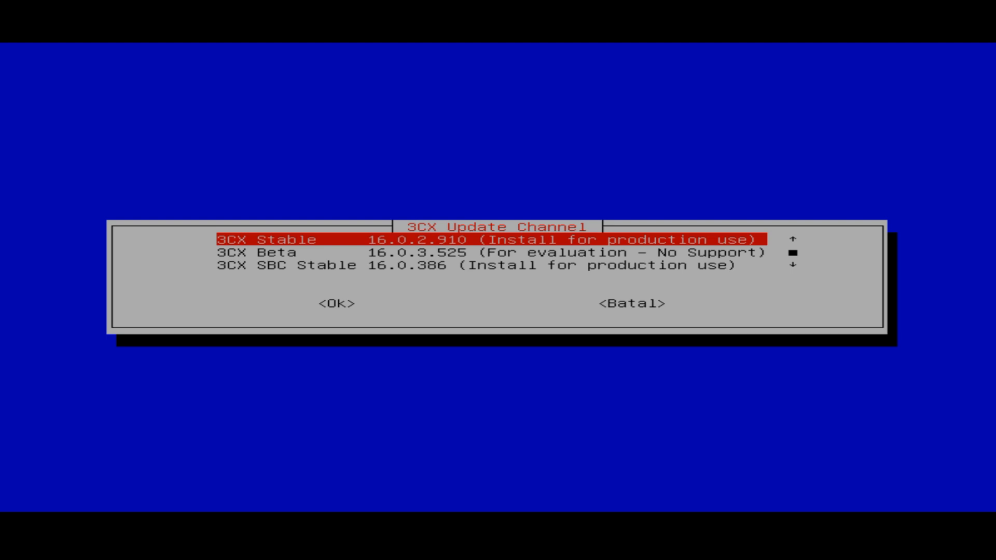
# Step: Install 3CX from the 3CX Stable update channel
pyautogui.press('Down')
pyautogui.press('Up')
pyautogui.press('Return')
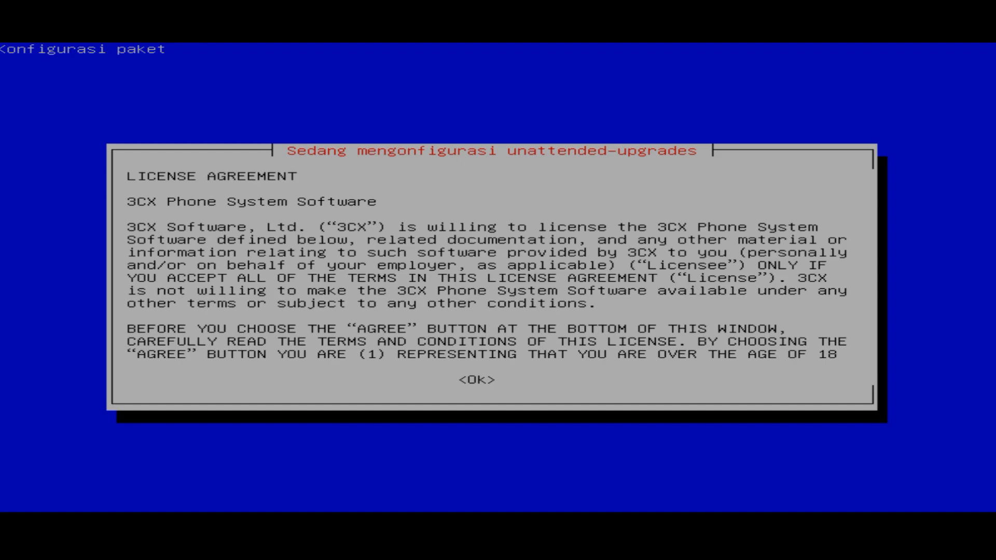
# Step: Accept the 3CX license agreement and boot into Debian GNU/Linux
pyautogui.press('Tab')
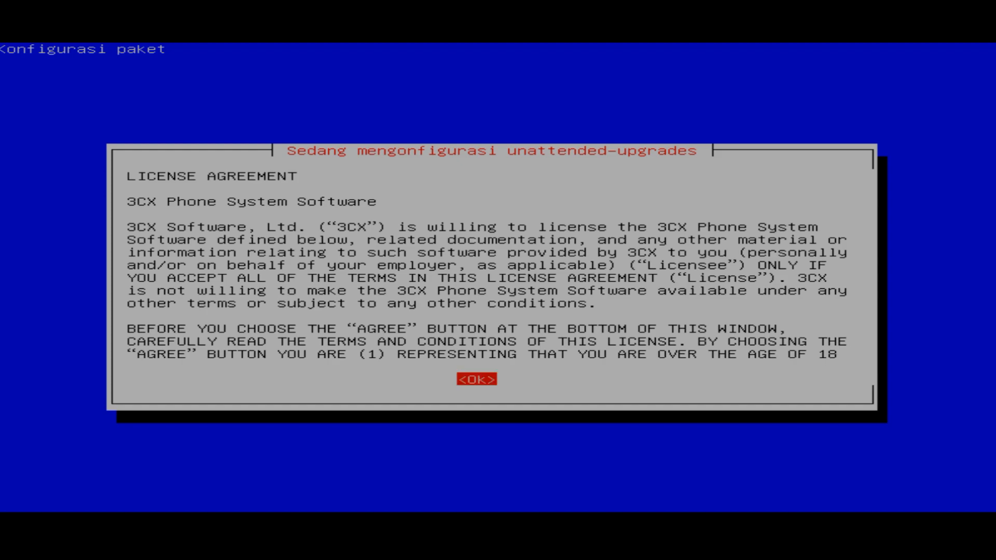
pyautogui.press('Return')
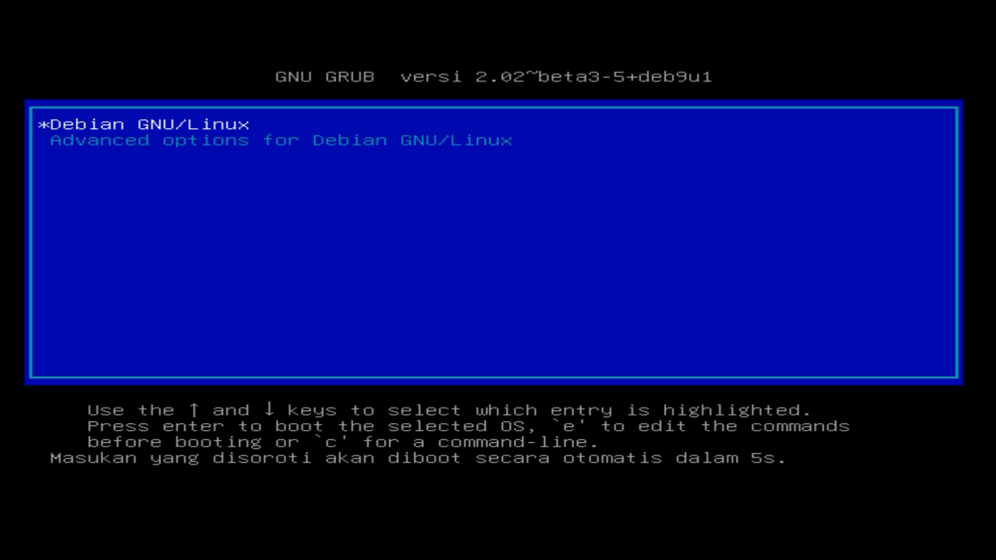
pyautogui.press('Return')
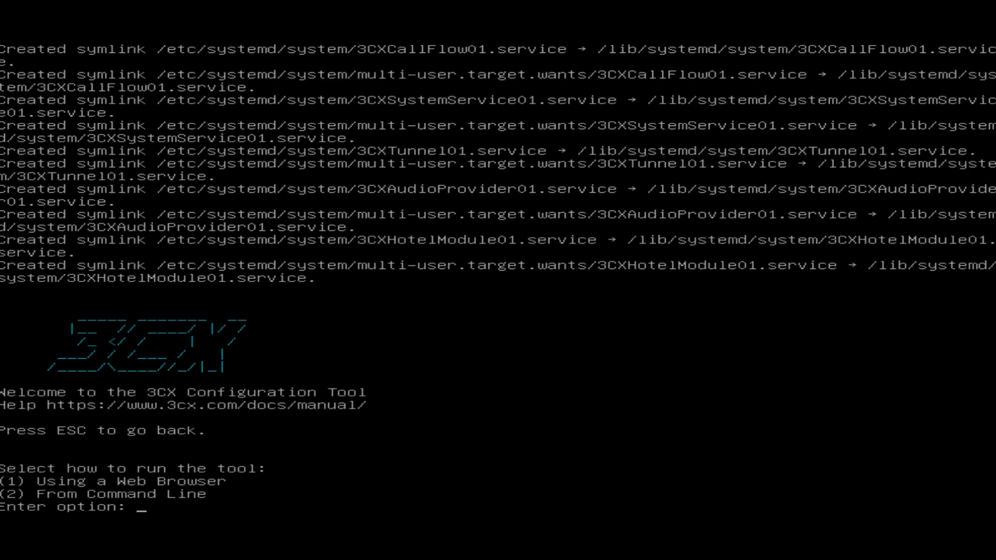
# Step: Choose option 1 to run the 3CX configuration through a web browser
pyautogui.write('1')
pyautogui.press('Return')
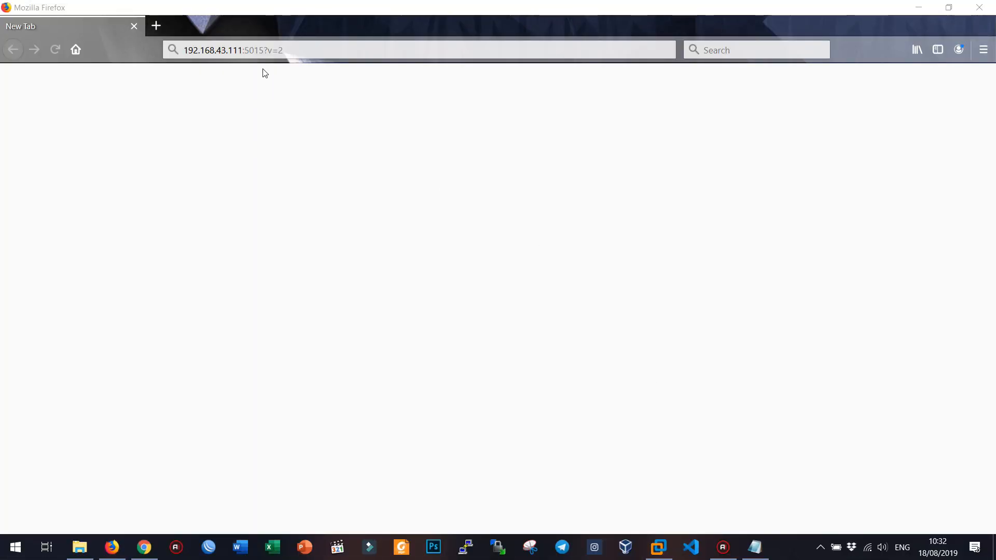
# Step: Load the 3CX web configuration tool at 192.168.43.111:5015 in Firefox
pyautogui.click(285, 52)
pyautogui.press('Return')
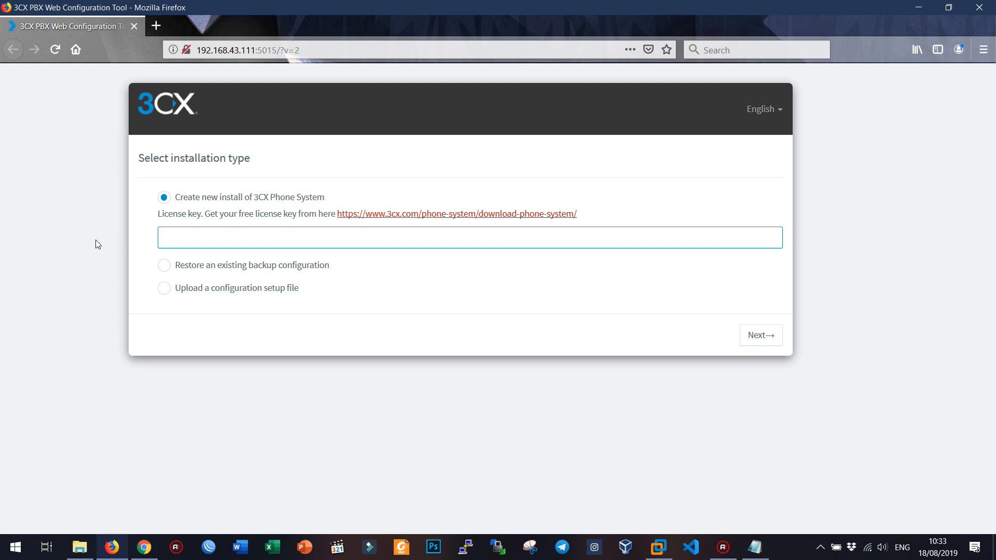
# Step: View 3CX's free-licence download page in a new tab, then return to the setup page's licence field
pyautogui.rightClick(357, 219)
pyautogui.click(370, 223)
pyautogui.click(207, 25)
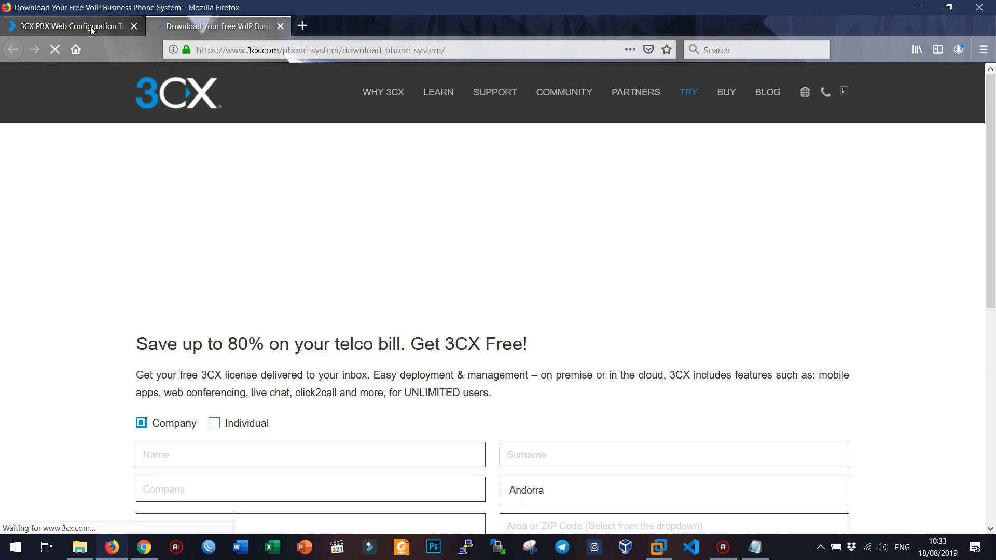
pyautogui.scroll(-2, 285, 338)
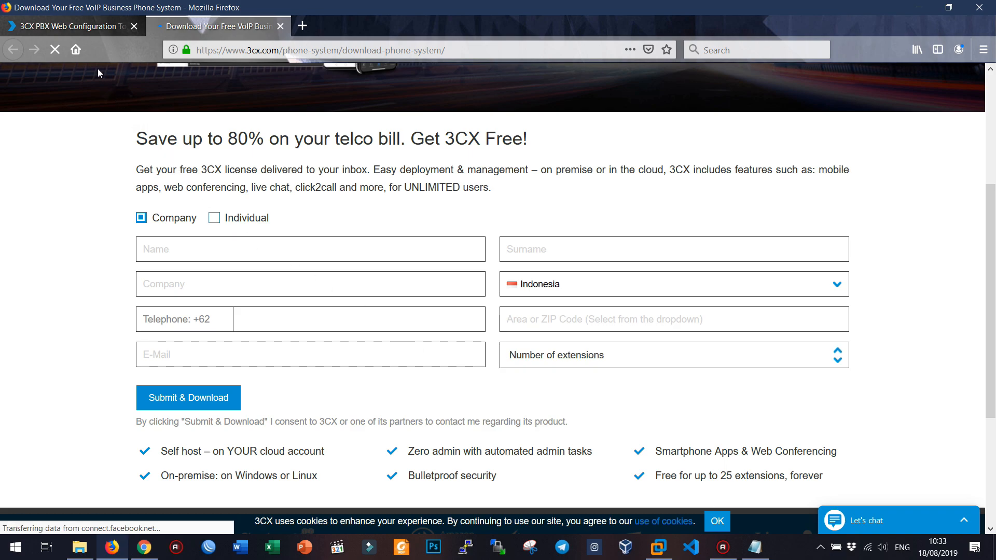
pyautogui.click(80, 33)
pyautogui.click(264, 232)
# Step: Paste the licence key saved in akun.txt into the License key field and continue
pyautogui.click(755, 545)
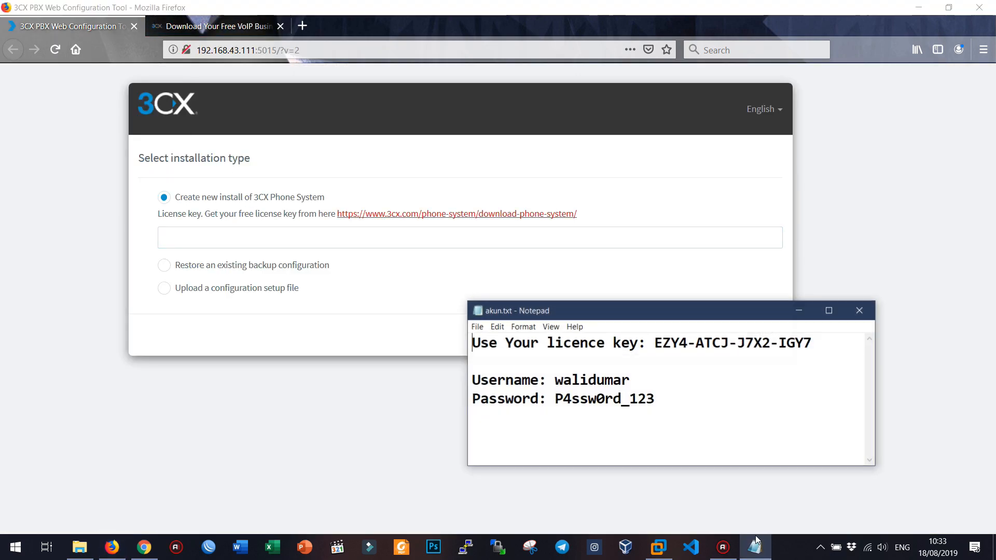
pyautogui.moveTo(652, 342); pyautogui.dragTo(833, 338)
pyautogui.hotkey('ctrl', 'c')
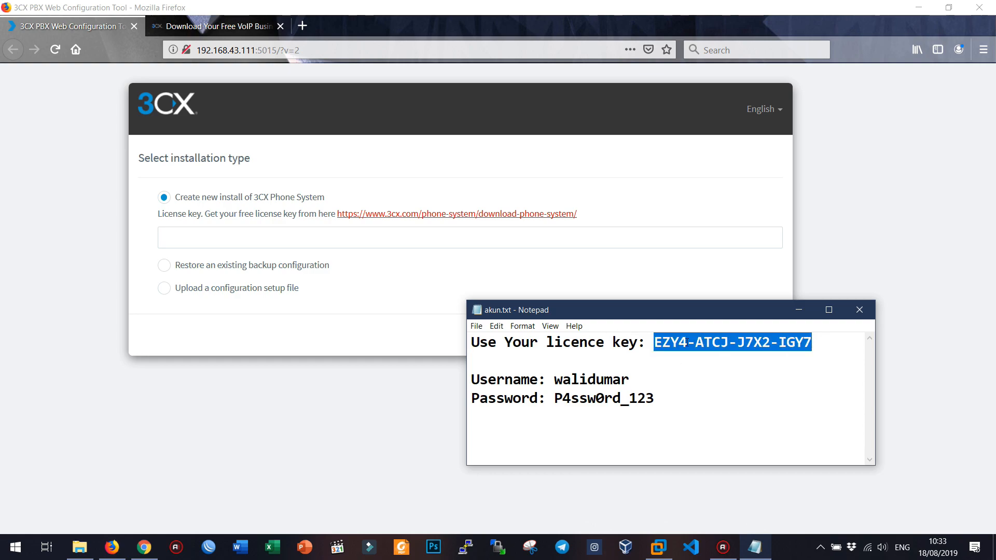
pyautogui.click(223, 237)
pyautogui.hotkey('ctrl', 'v')
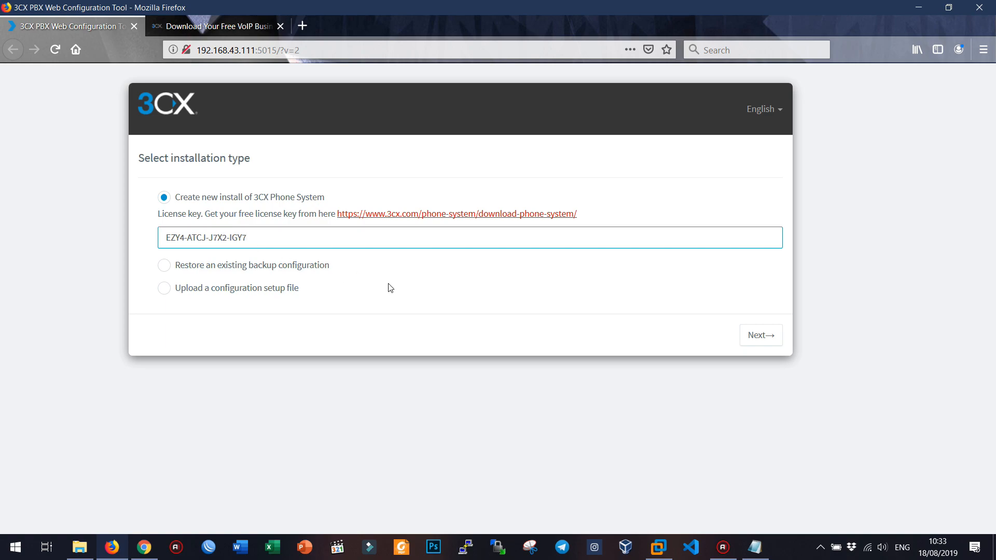
pyautogui.click(771, 336)
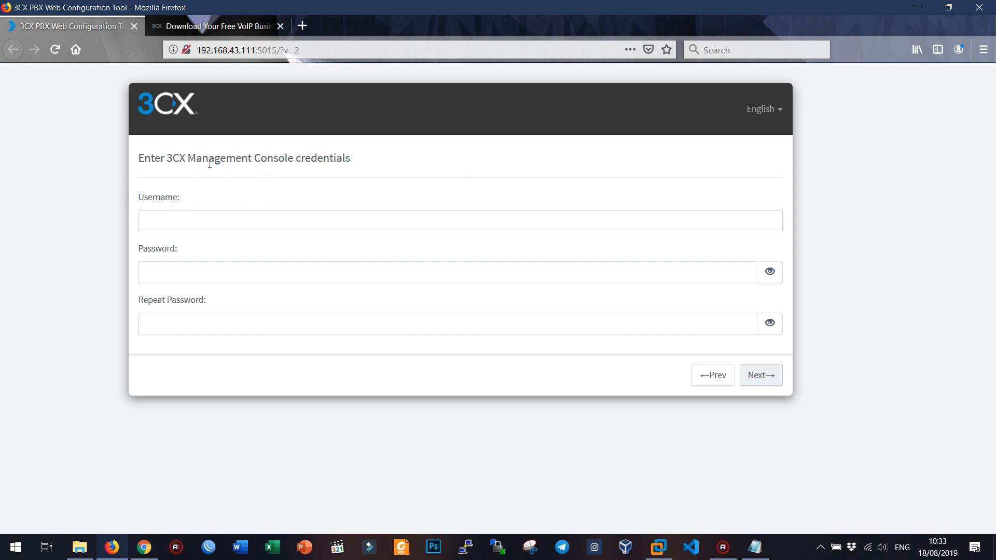
# Step: Enter the console username, password and repeated password, reveal both passwords to verify, and submit
pyautogui.click(238, 224)
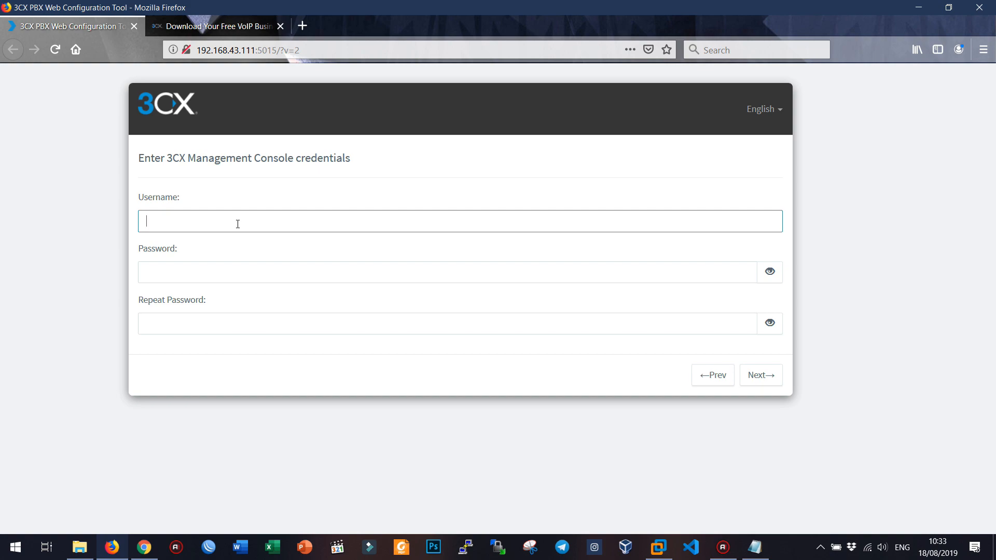
pyautogui.write('walidumar')
pyautogui.press('Tab')
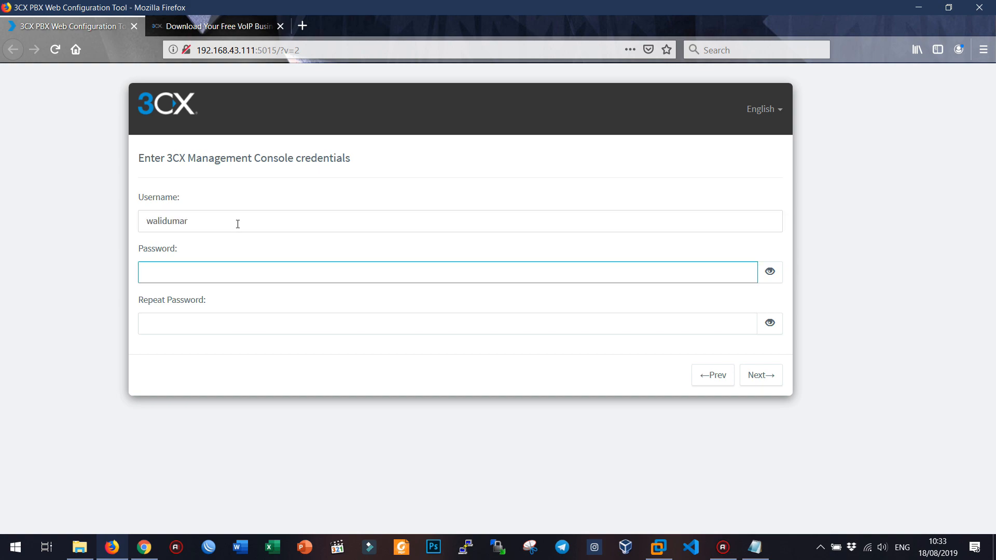
pyautogui.write('•••••••')
pyautogui.press('Tab')
pyautogui.press('Tab')
pyautogui.write('•')
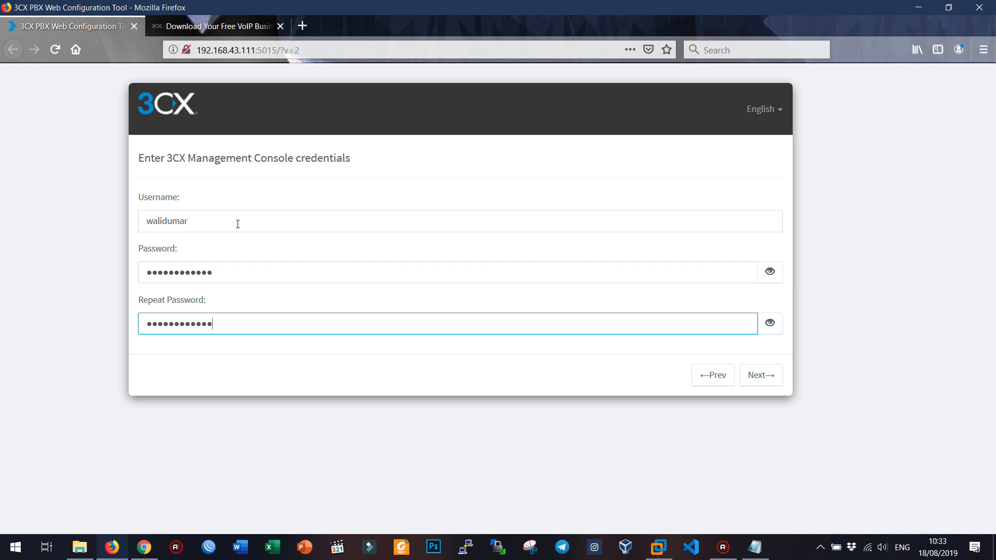
pyautogui.click(770, 271)
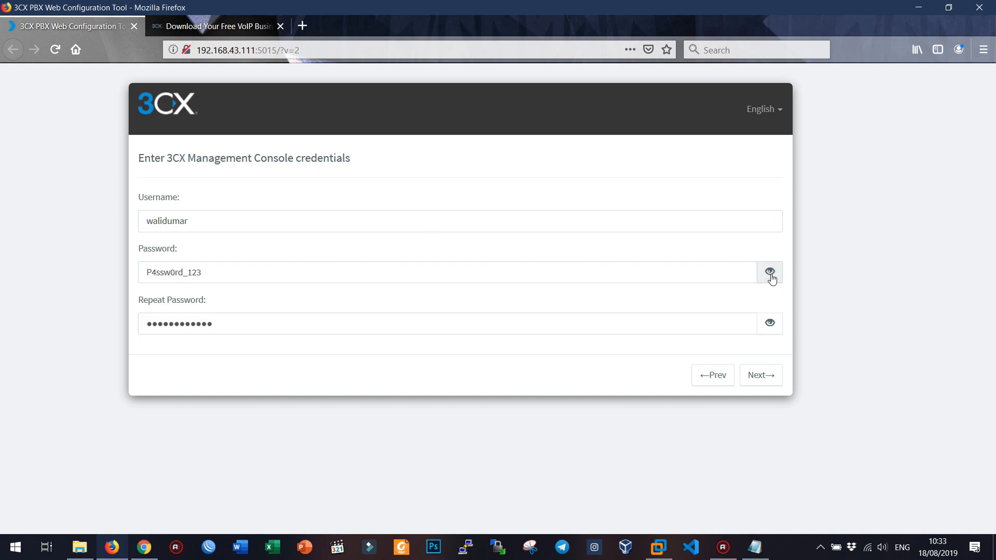
pyautogui.click(770, 323)
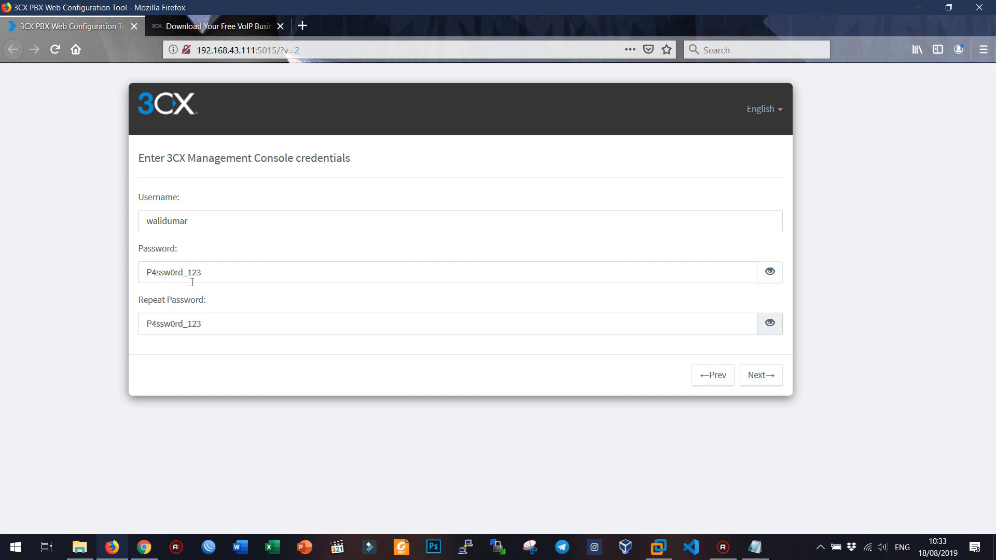
pyautogui.click(768, 381)
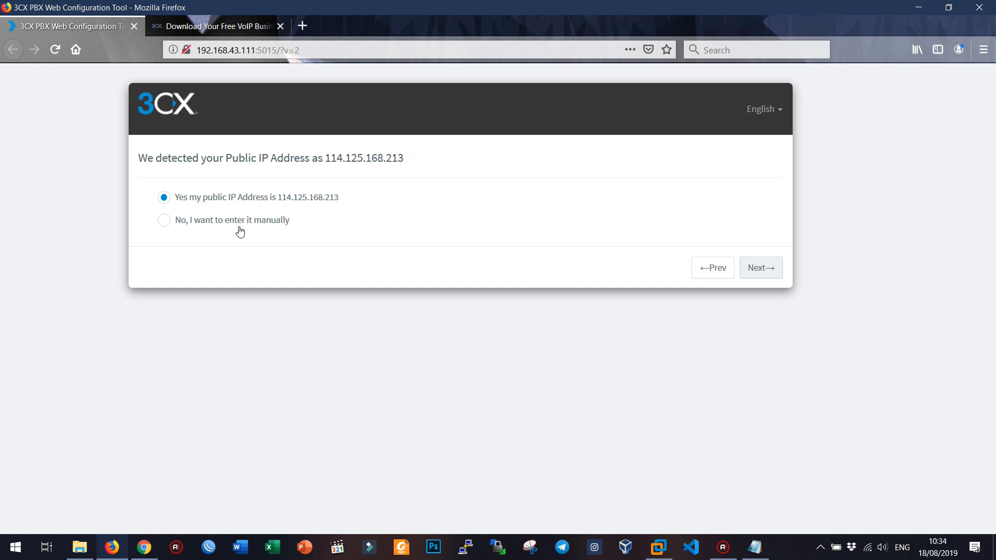
# Step: Accept the detected public IP as dynamic and keep default ports 5001, 5000, 5060 and 5090
pyautogui.click(752, 268)
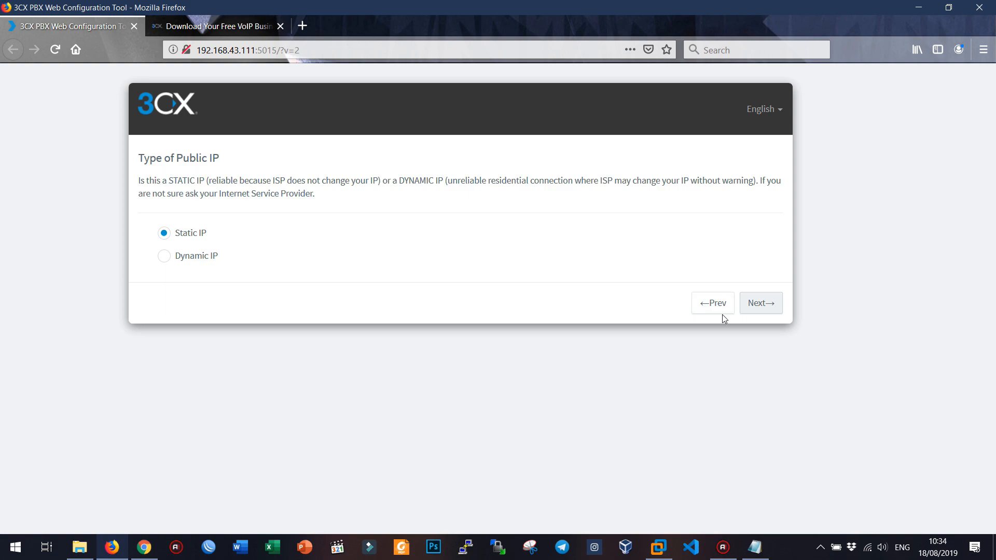
pyautogui.click(185, 257)
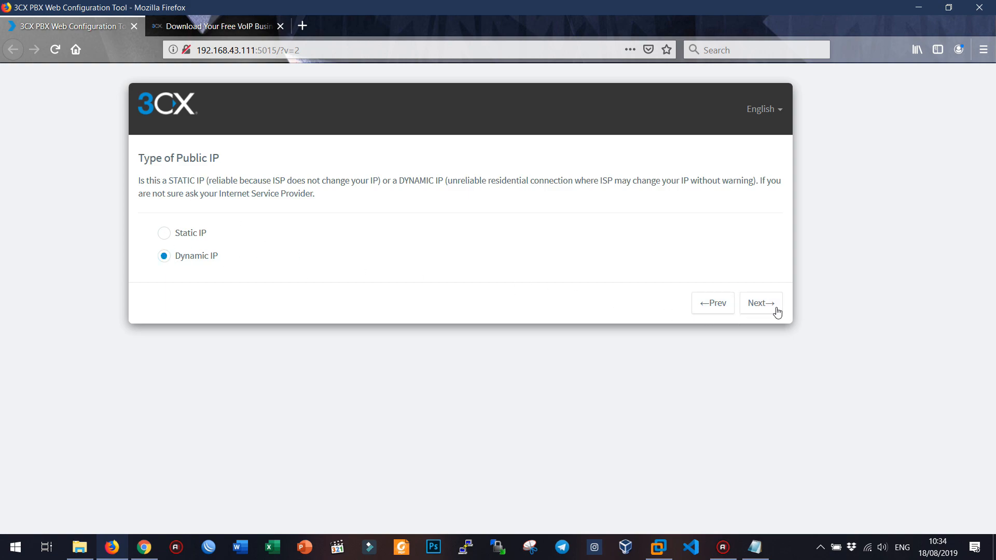
pyautogui.click(760, 305)
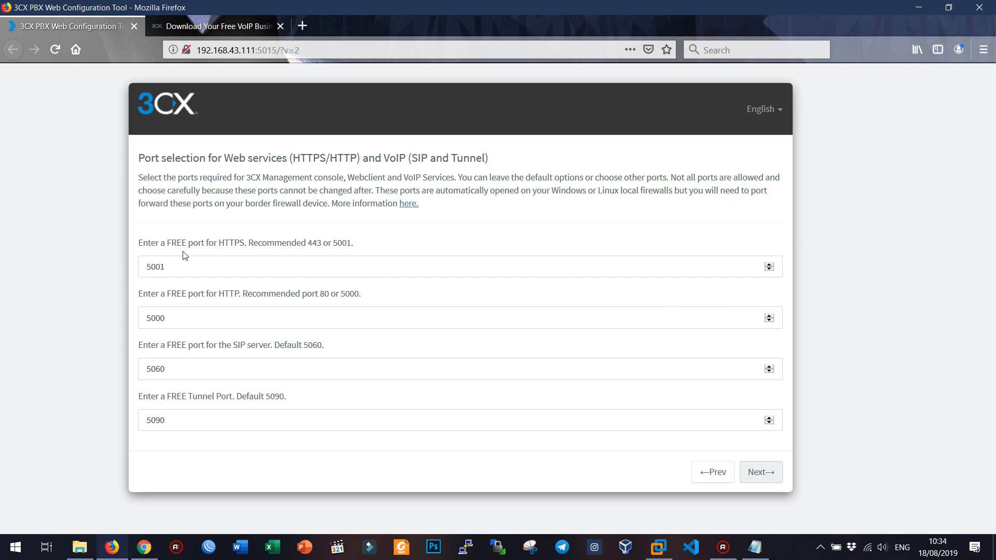
pyautogui.moveTo(154, 243); pyautogui.dragTo(366, 249)
pyautogui.click(374, 245)
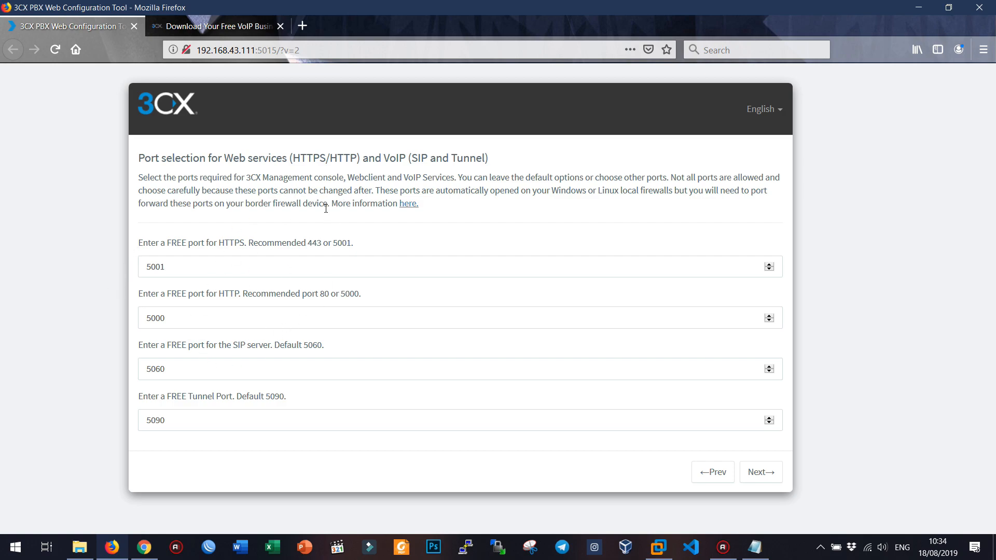
pyautogui.click(765, 483)
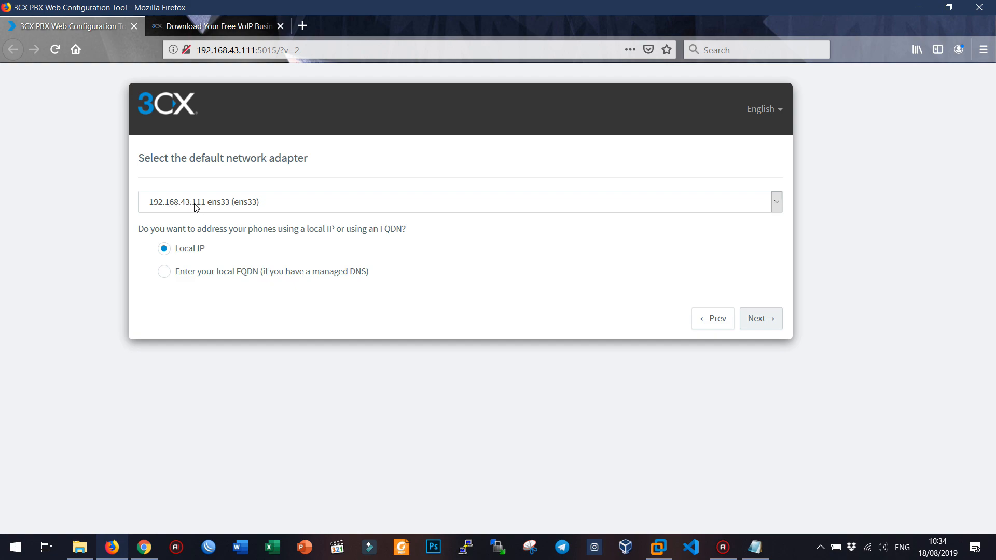
# Step: Keep adapter 192.168.43.111 ens33 with Local IP, close the download tab, and await FQDN creation
pyautogui.click(757, 322)
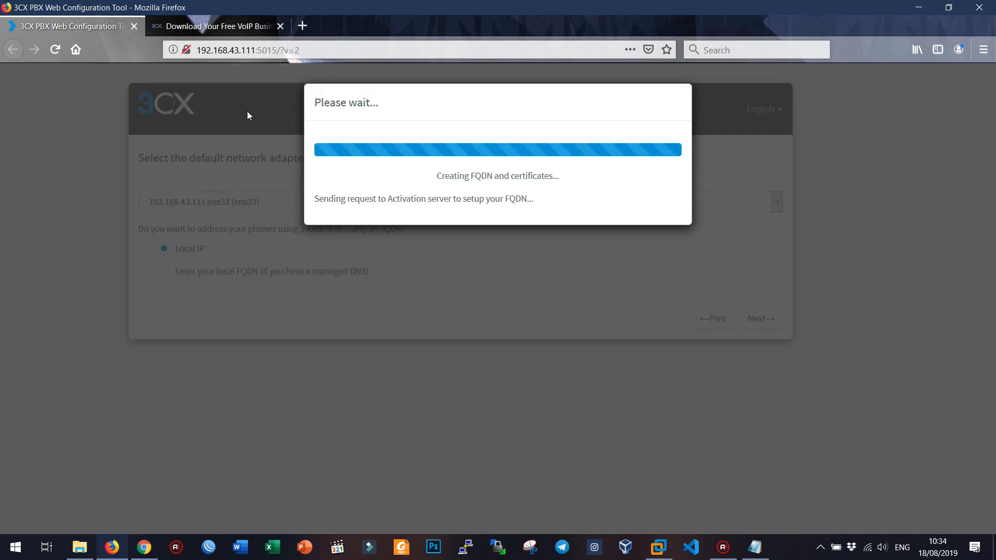
pyautogui.click(281, 26)
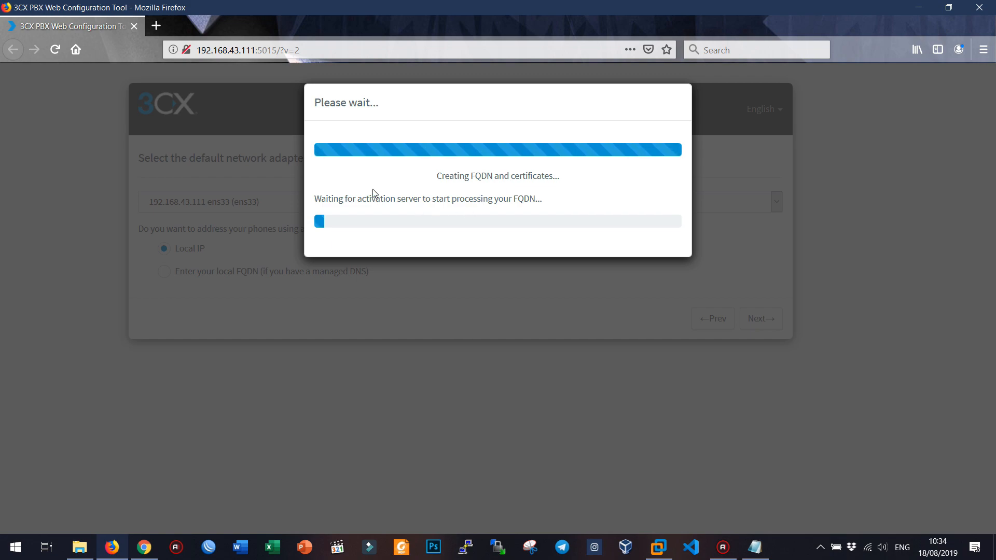
pyautogui.moveTo(367, 198); pyautogui.dragTo(444, 199)
pyautogui.click(478, 185)
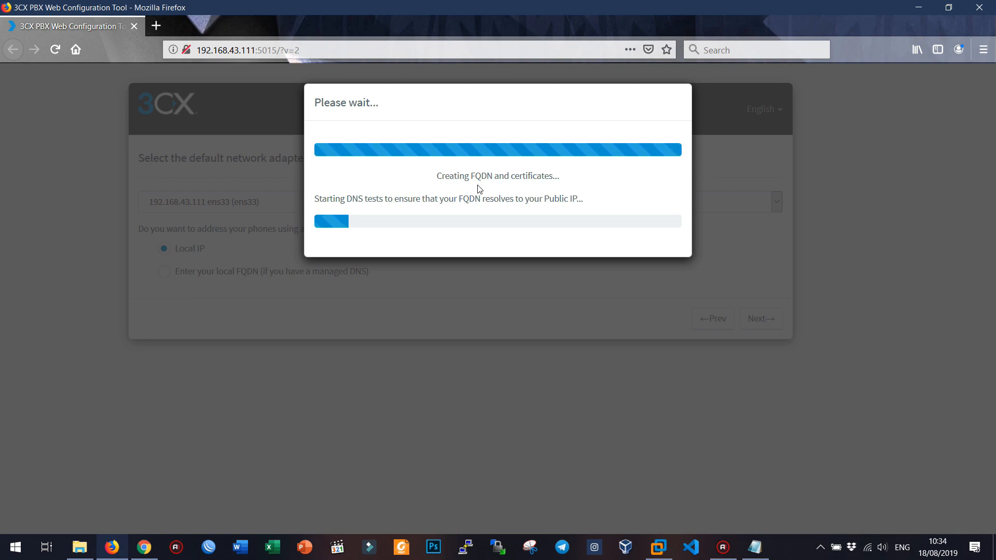
pyautogui.click(802, 551)
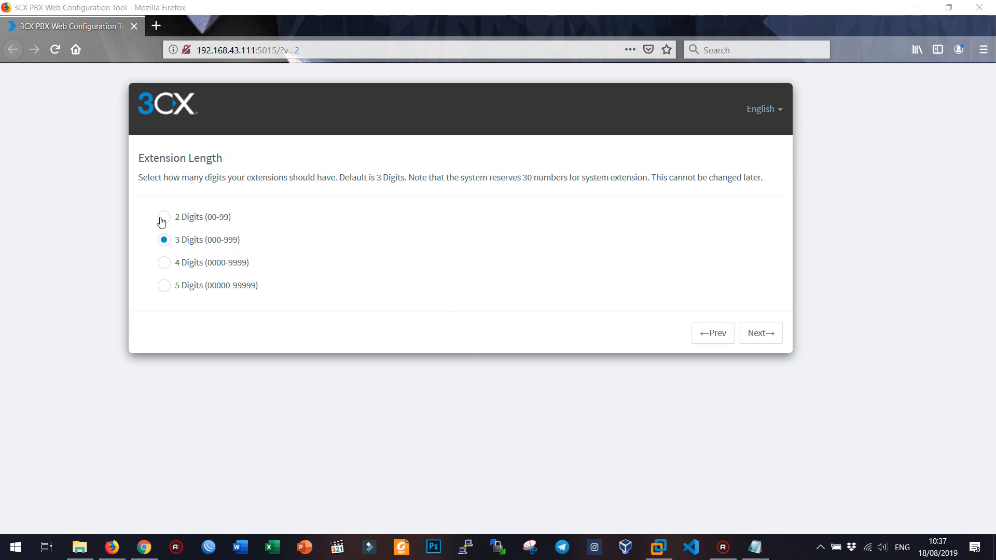
pyautogui.moveTo(168, 182); pyautogui.dragTo(358, 187)
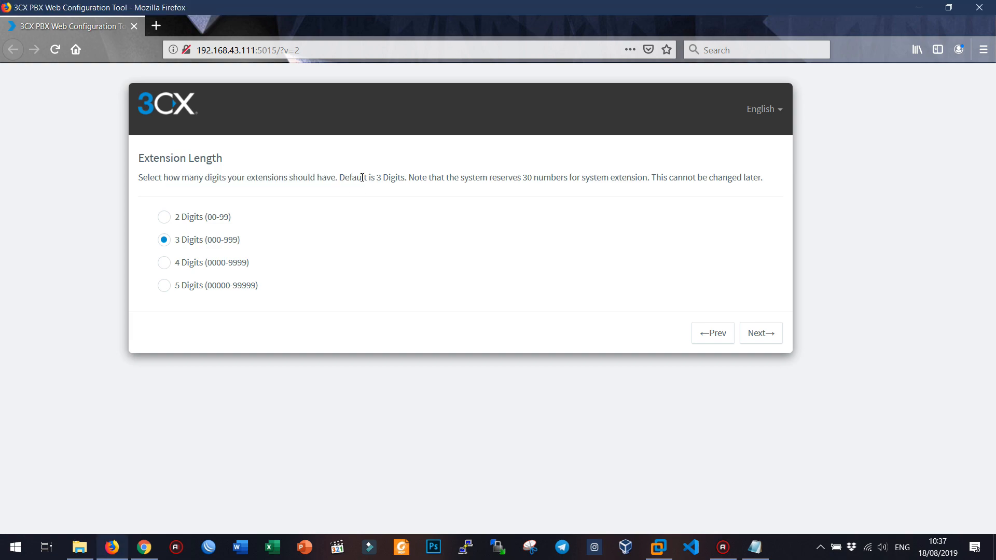
pyautogui.tripleClick(363, 177)
pyautogui.click(342, 181)
pyautogui.moveTo(340, 177); pyautogui.dragTo(395, 177)
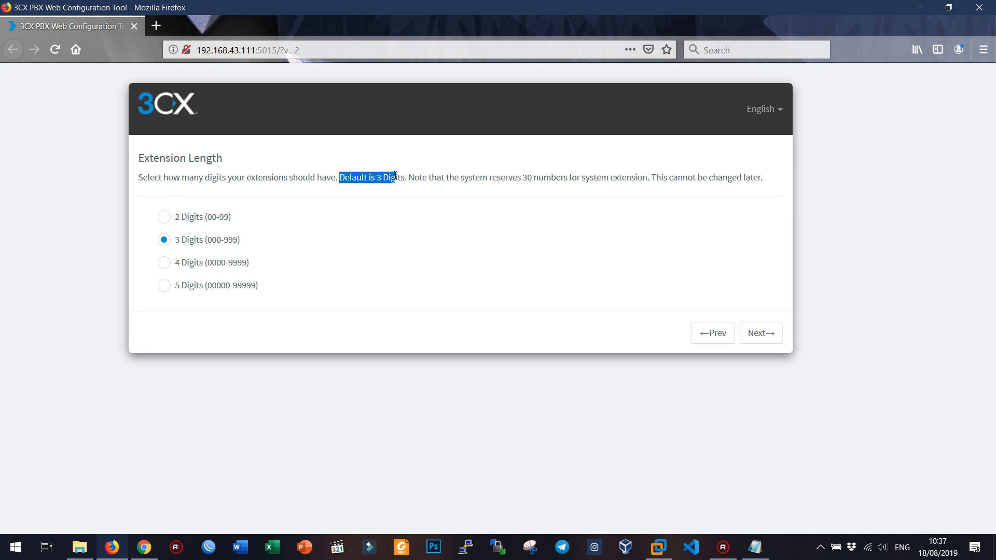
pyautogui.tripleClick(468, 179)
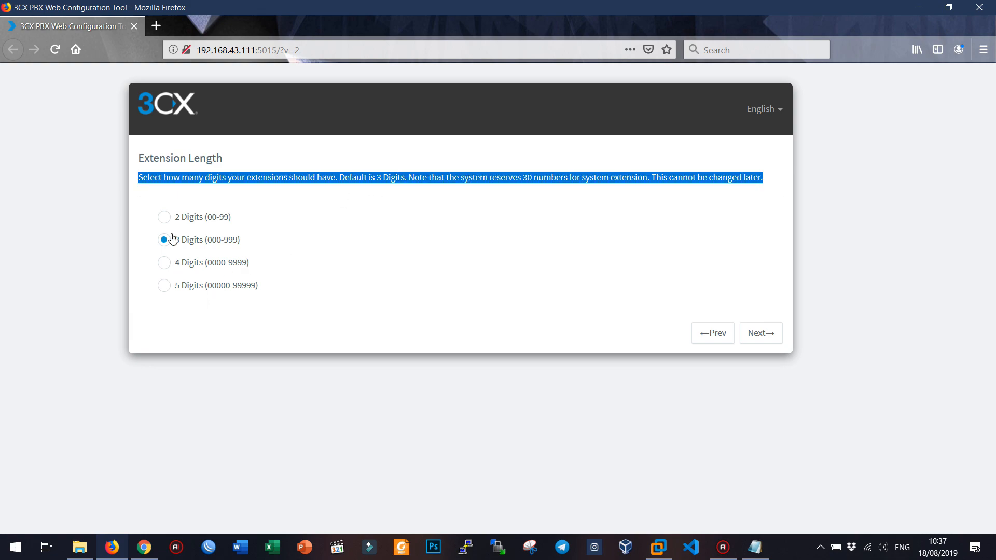
pyautogui.click(173, 287)
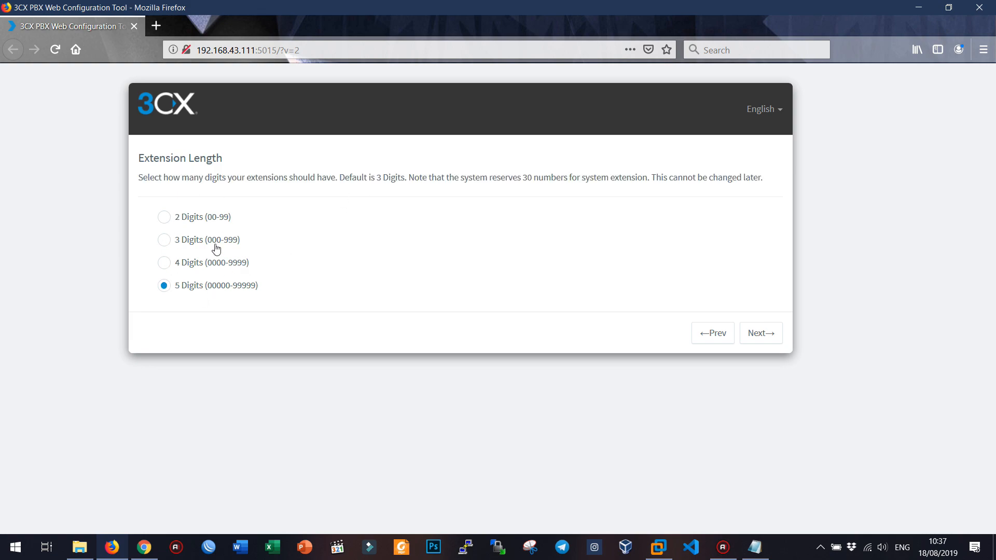
# Step: Enter the administrator's notification e-mail address and continue
pyautogui.click(762, 335)
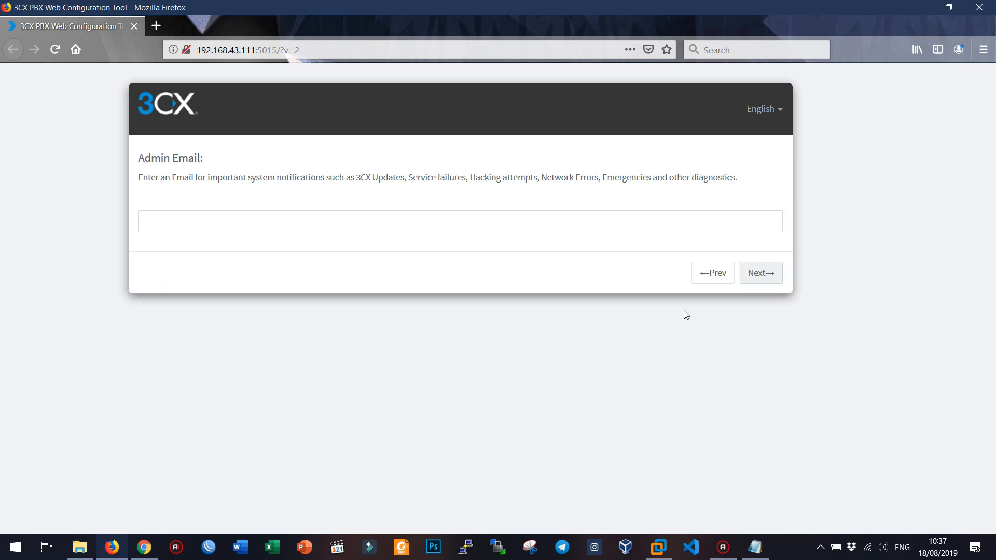
pyautogui.click(234, 221)
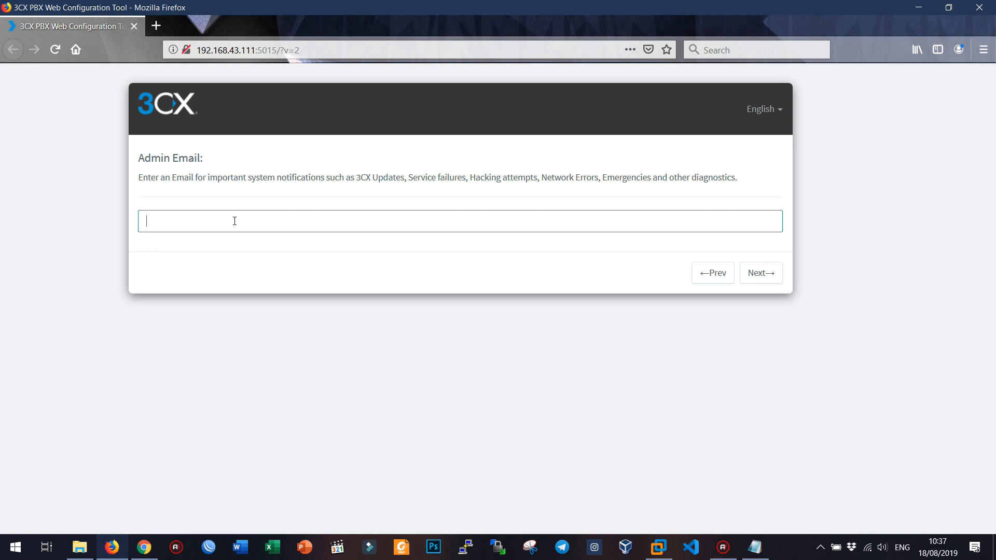
pyautogui.click(761, 274)
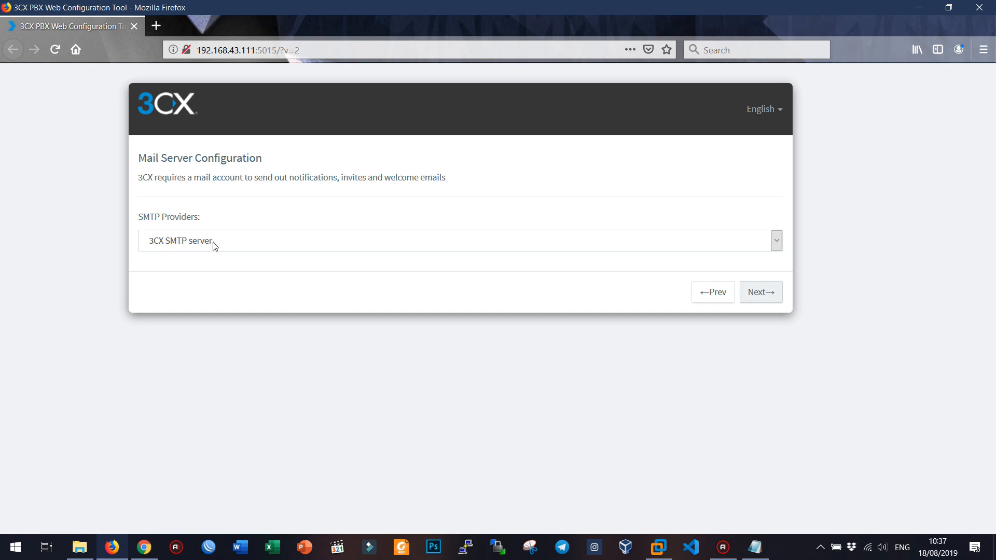
# Step: Keep 3CX SMTP server as the mail server provider
pyautogui.click(478, 244)
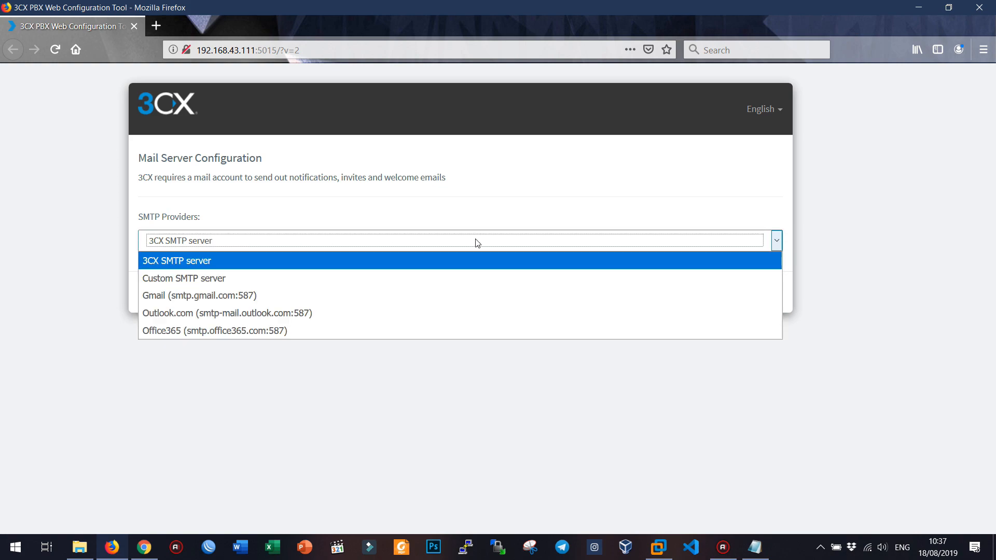
pyautogui.click(478, 244)
pyautogui.click(227, 199)
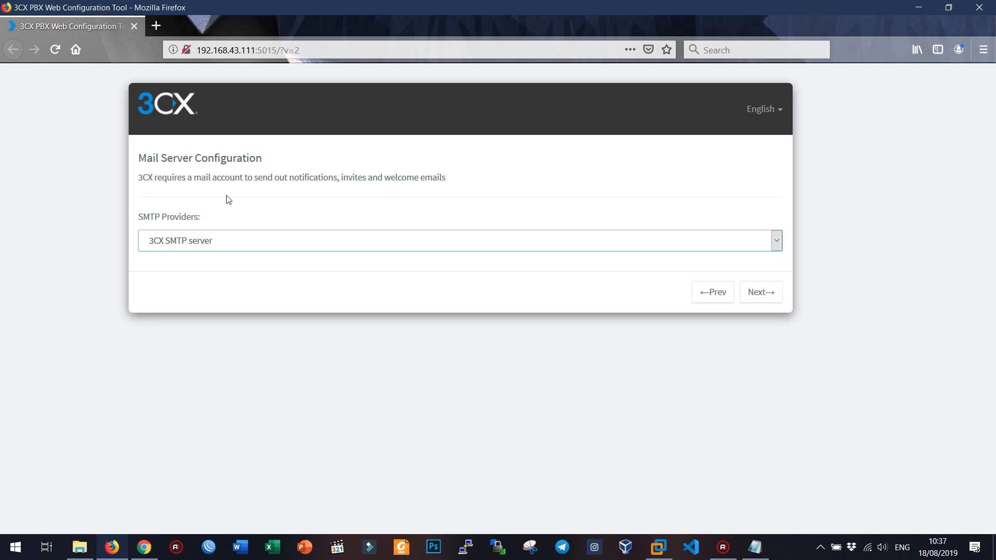
# Step: Set the country to Indonesia (62)
pyautogui.click(757, 292)
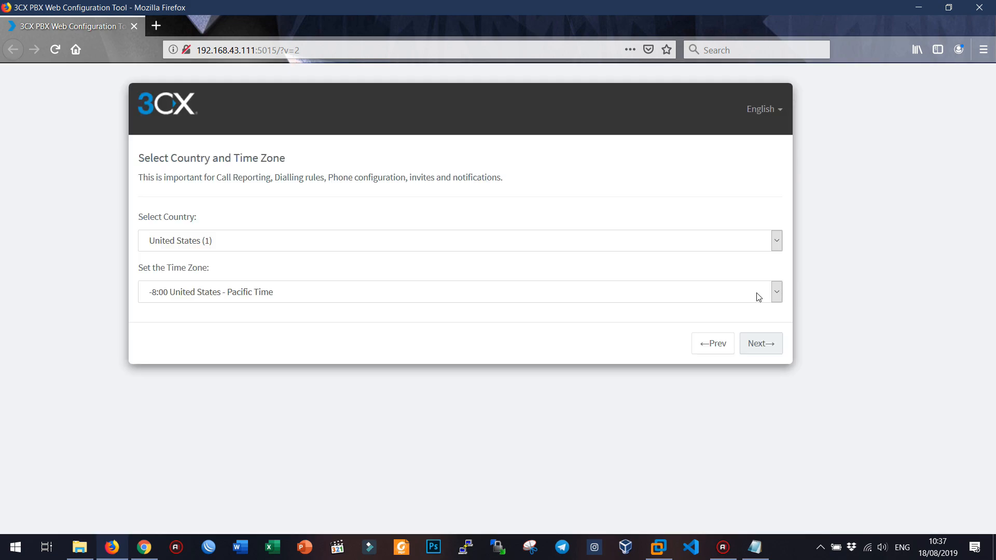
pyautogui.click(255, 245)
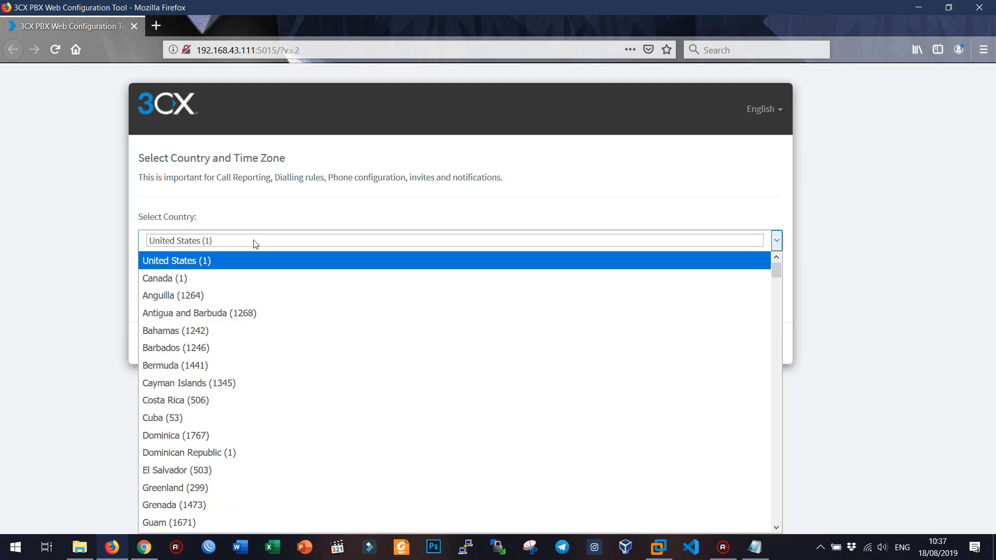
pyautogui.scroll(-4, 244, 347)
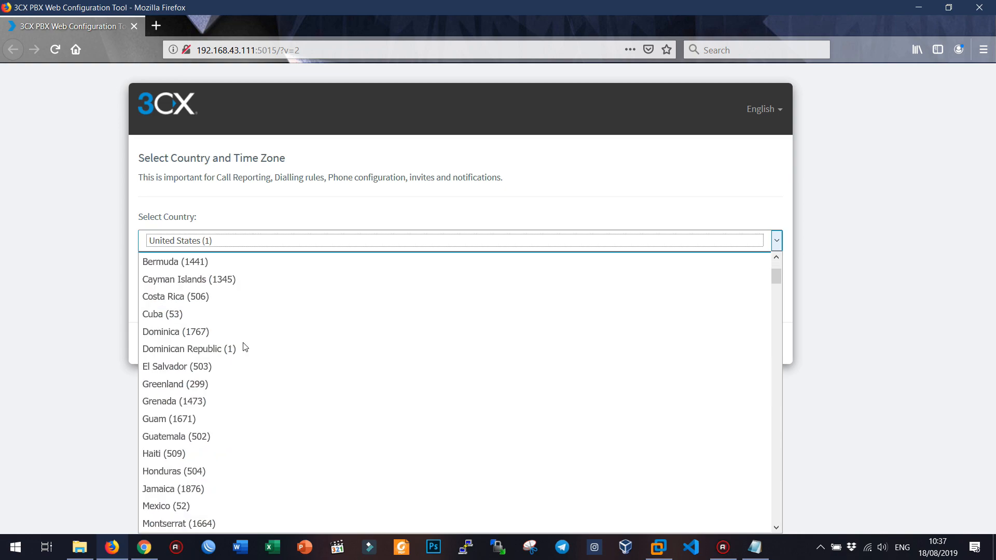
pyautogui.scroll(-12, 245, 347)
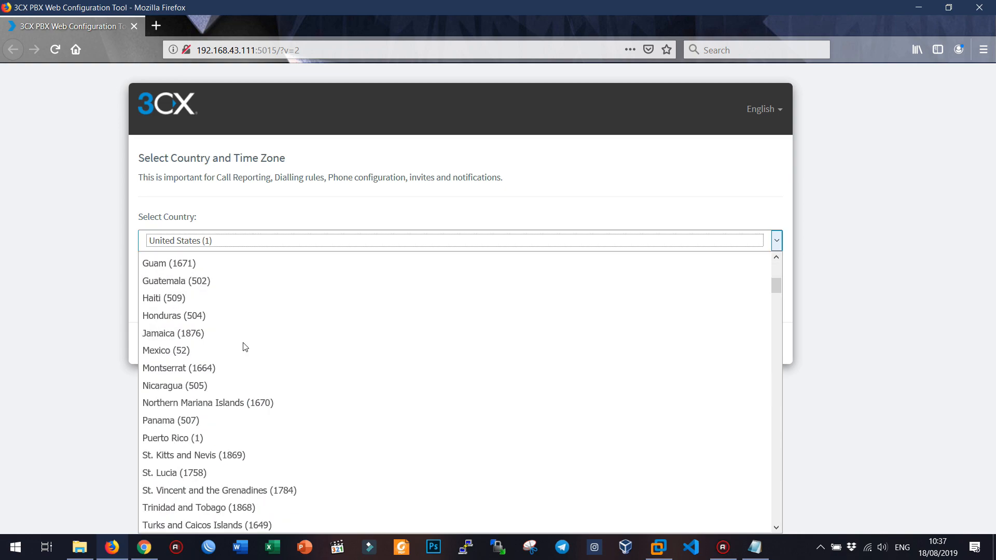
pyautogui.scroll(-9, 245, 348)
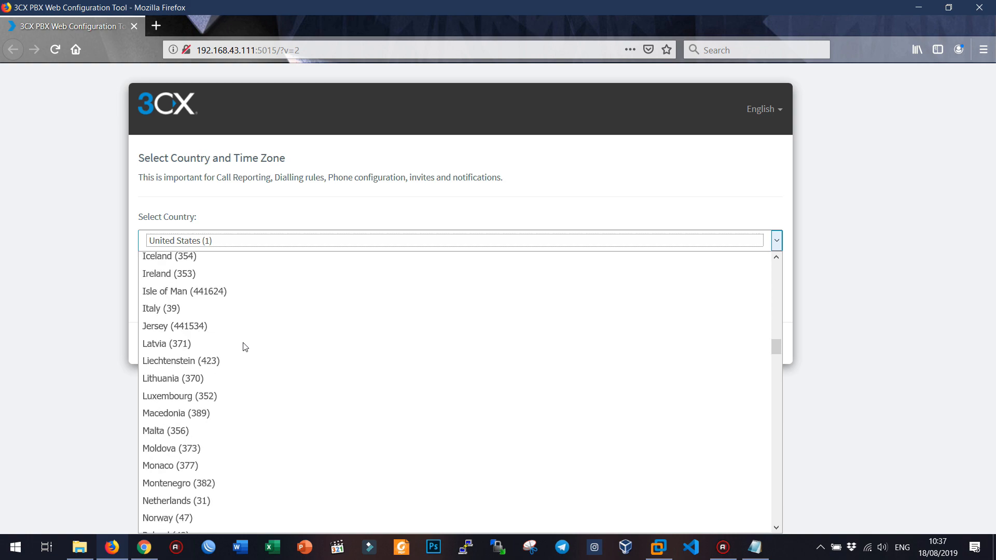
pyautogui.scroll(-9, 245, 347)
pyautogui.scroll(-5, 245, 347)
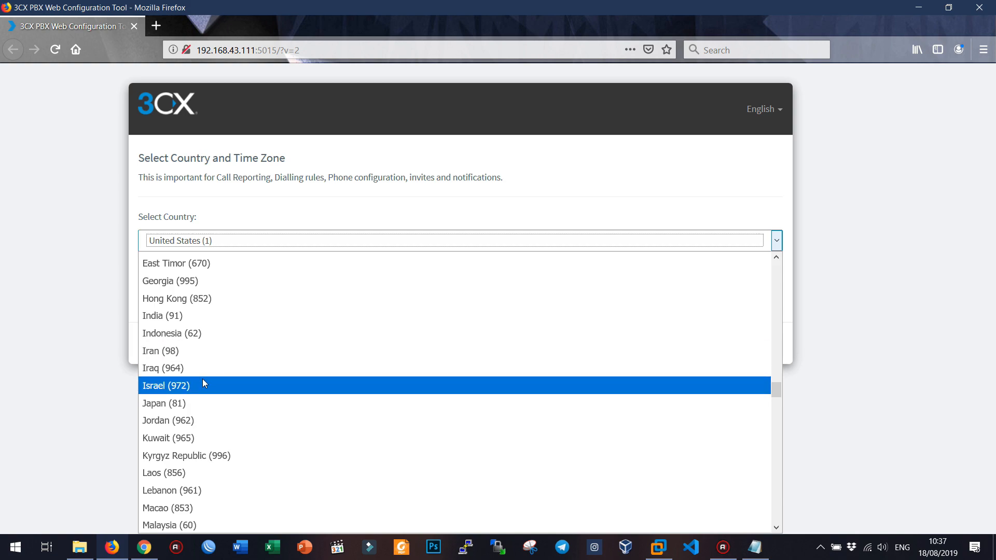
pyautogui.click(202, 337)
pyautogui.click(87, 312)
# Step: Set the time zone to +8:00 Singapore (Singapore)
pyautogui.click(709, 301)
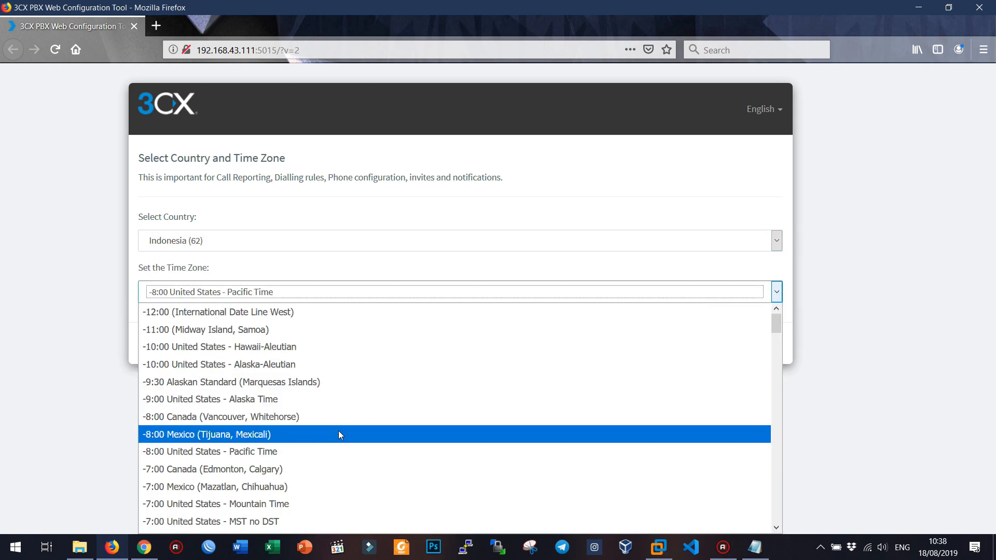
pyautogui.scroll(-8, 339, 434)
pyautogui.scroll(-18, 340, 436)
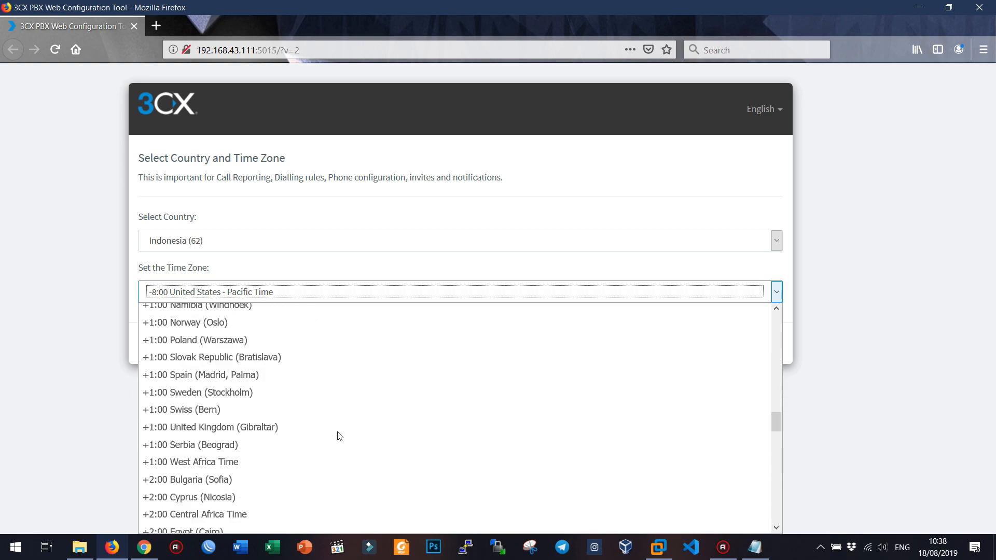
pyautogui.scroll(-7, 339, 436)
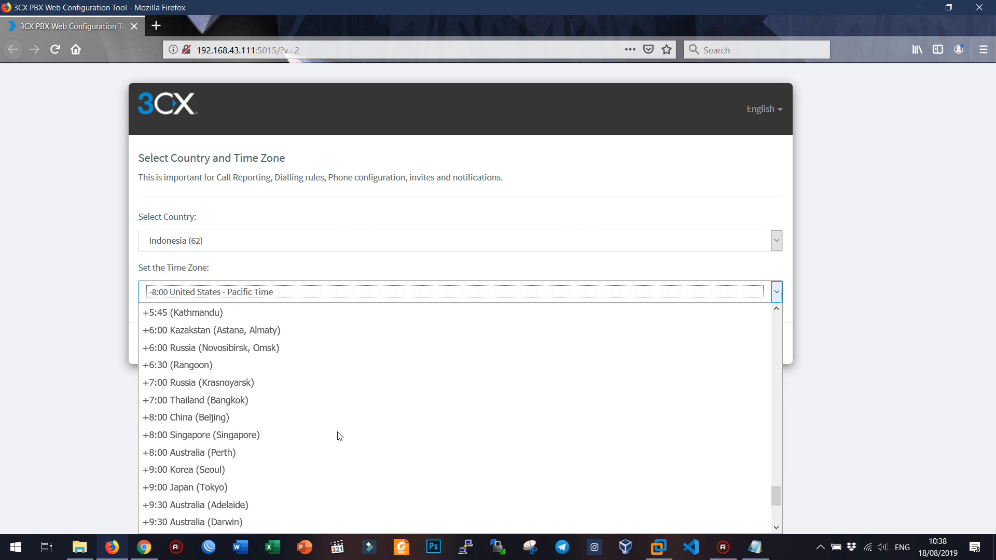
pyautogui.click(240, 436)
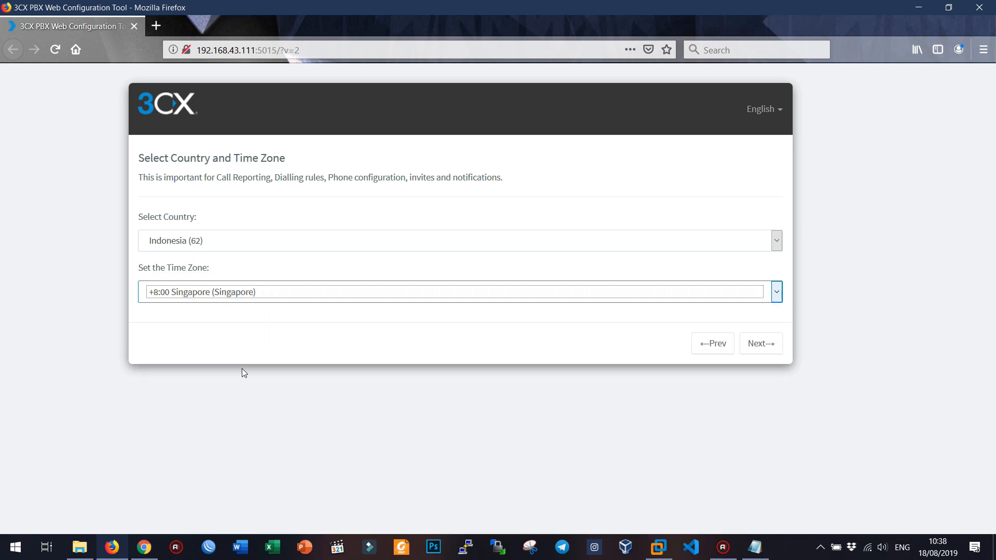
# Step: Set the operator extension to 88801 with the operator's first name, last name and e-mail
pyautogui.click(753, 344)
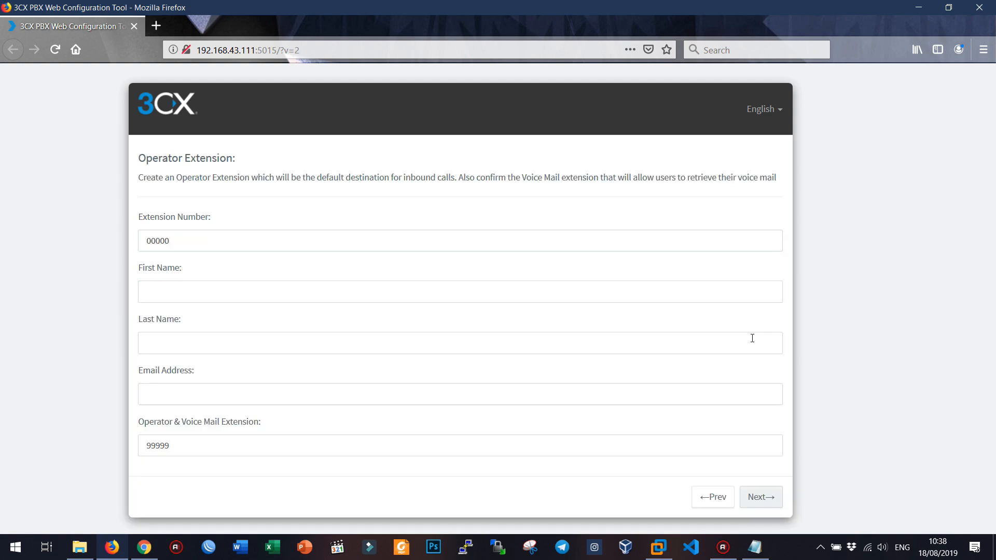
pyautogui.moveTo(171, 237); pyautogui.dragTo(99, 240)
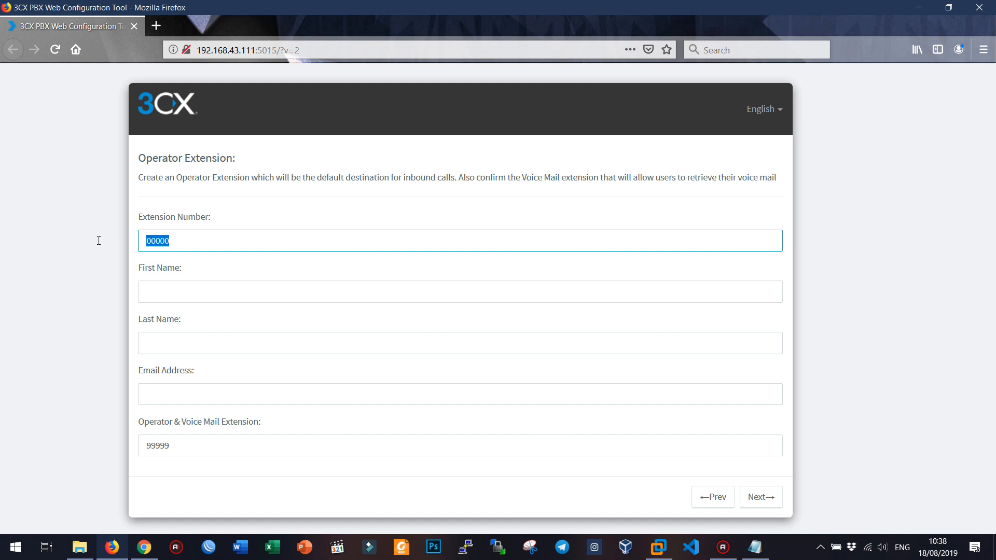
pyautogui.write('88')
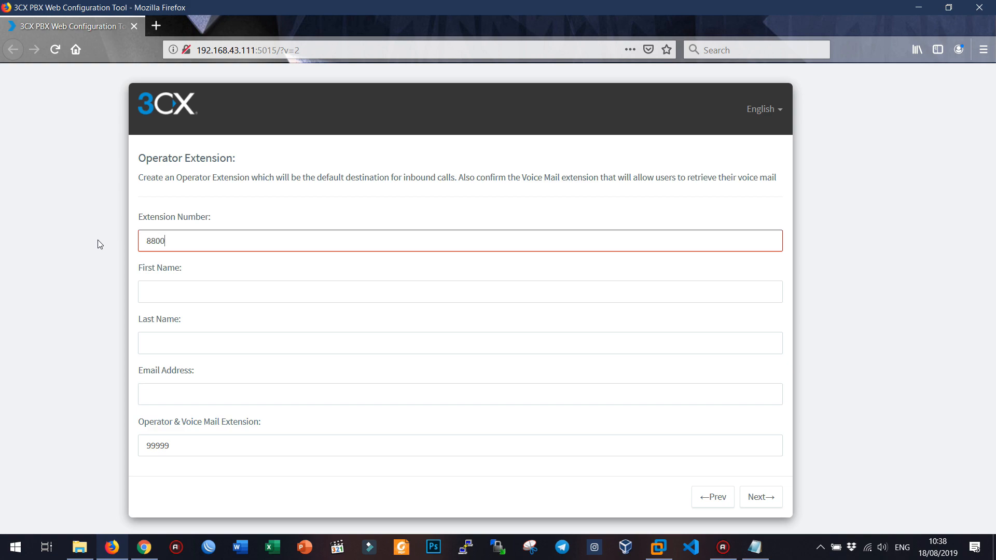
pyautogui.write('8001')
pyautogui.press('BackSpace')
pyautogui.write('1')
pyautogui.press('Tab')
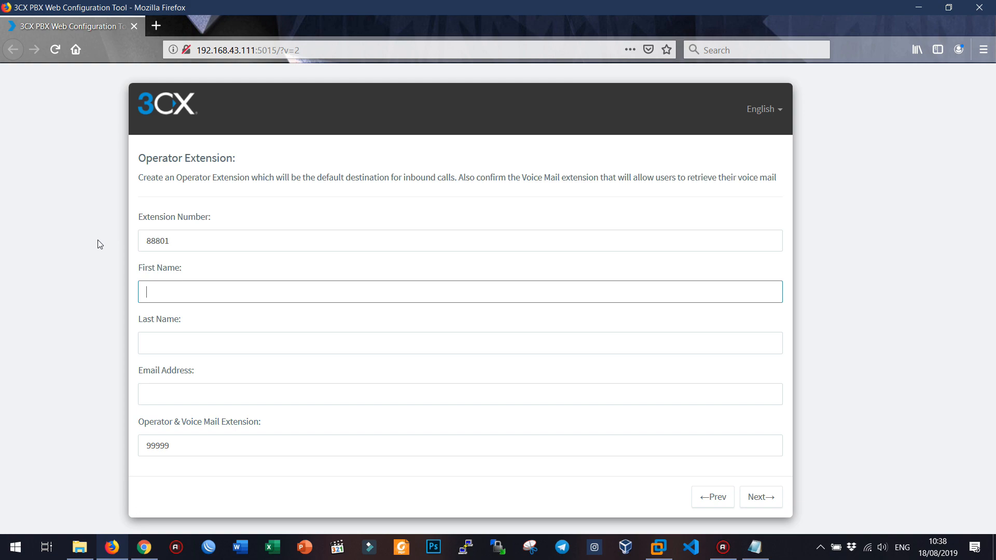
pyautogui.write('Walid')
pyautogui.press('Tab')
pyautogui.write('Umar')
pyautogui.press('Tab')
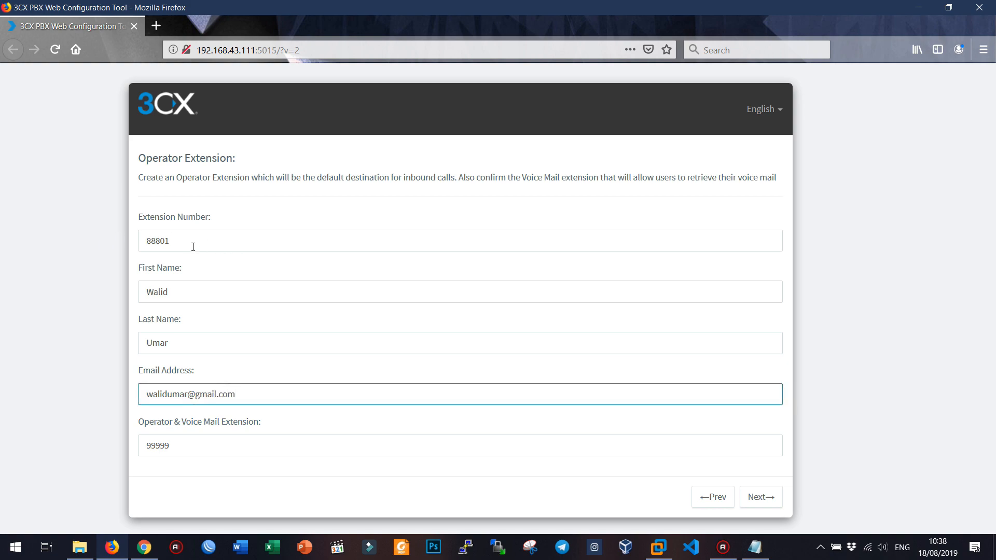
# Step: Paste extension 88801 into the akun.txt notes labelled 'ext number :' and continue
pyautogui.moveTo(193, 247); pyautogui.dragTo(121, 246)
pyautogui.hotkey('ctrl', 'c')
pyautogui.click(755, 547)
pyautogui.click(558, 357)
pyautogui.hotkey('ctrl', 'v')
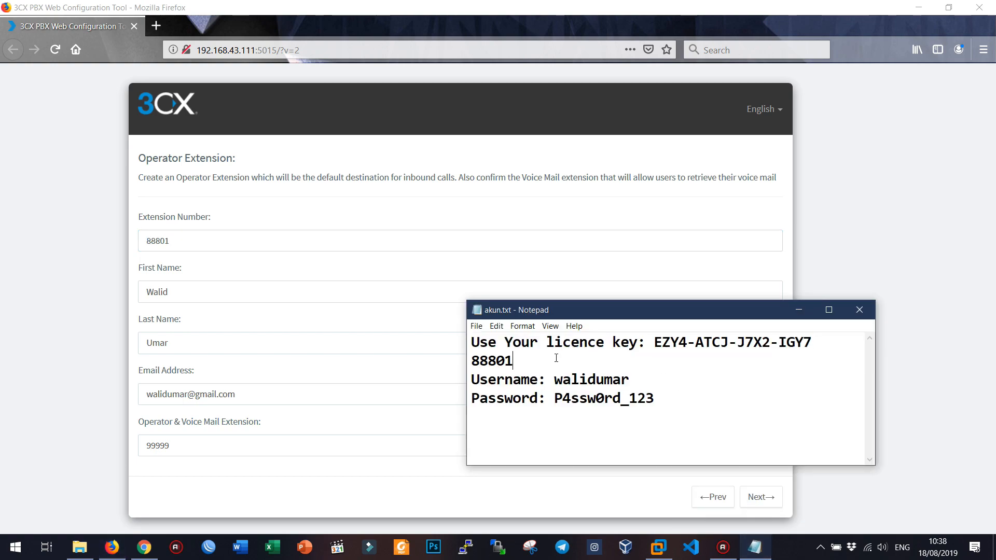
pyautogui.write('ext n')
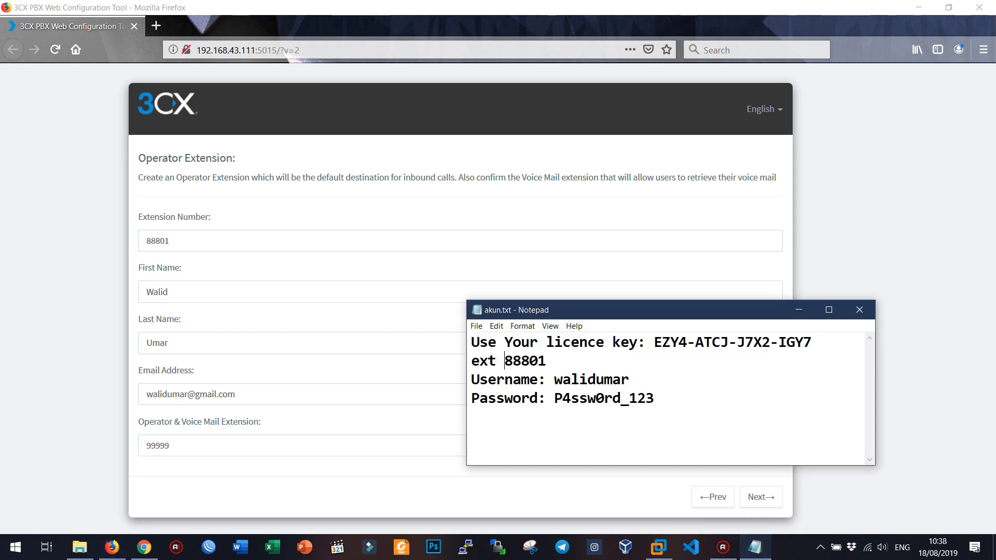
pyautogui.write('umber :')
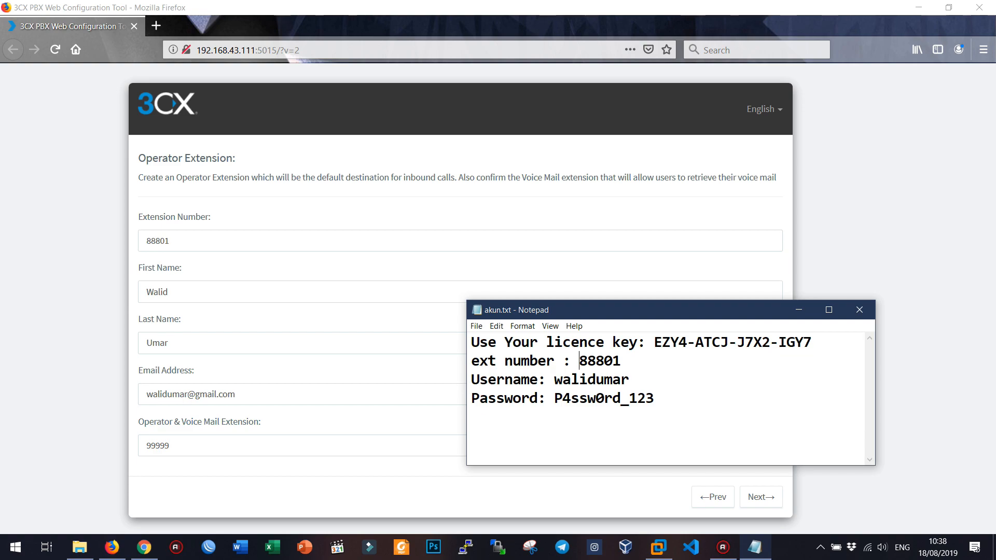
pyautogui.click(757, 498)
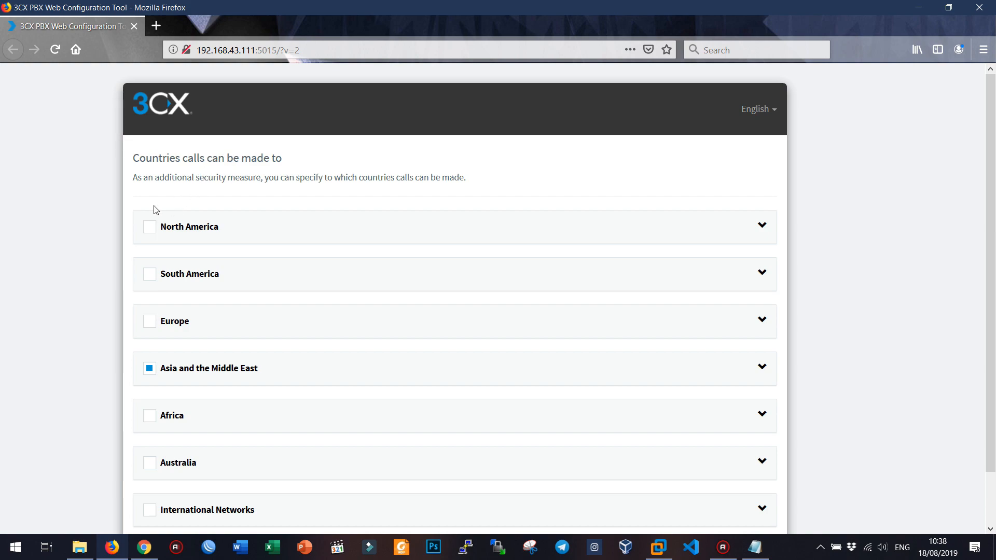
# Step: Expand Asia and the Middle East to confirm only Indonesia is allowed, then continue
pyautogui.scroll(-2, 106, 343)
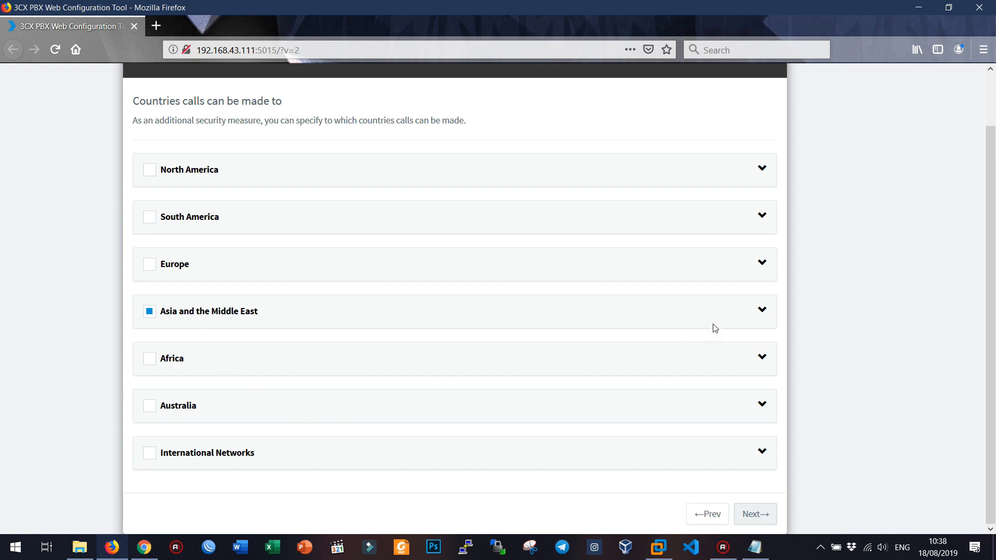
pyautogui.click(763, 311)
pyautogui.scroll(-8, 636, 398)
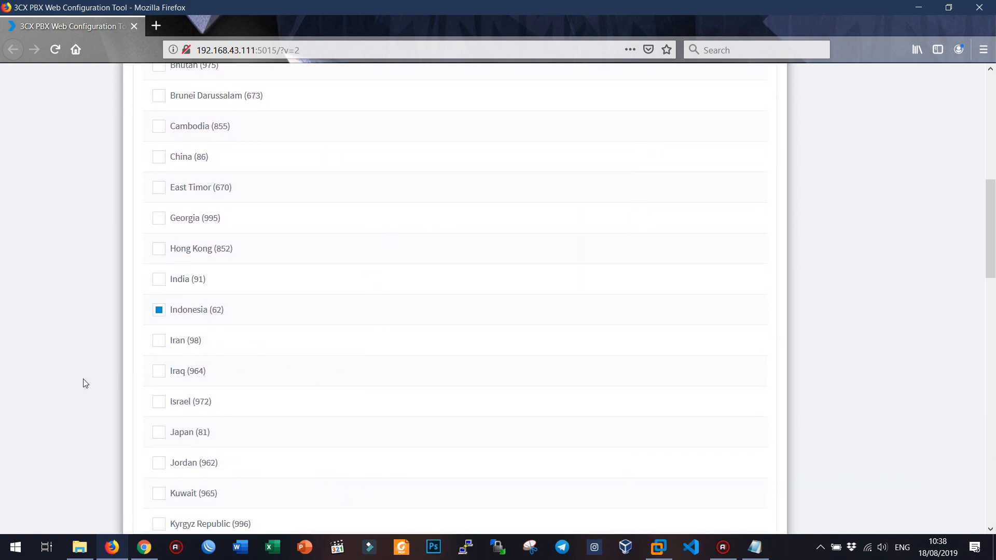
pyautogui.scroll(-18, 85, 384)
pyautogui.scroll(-3, 86, 384)
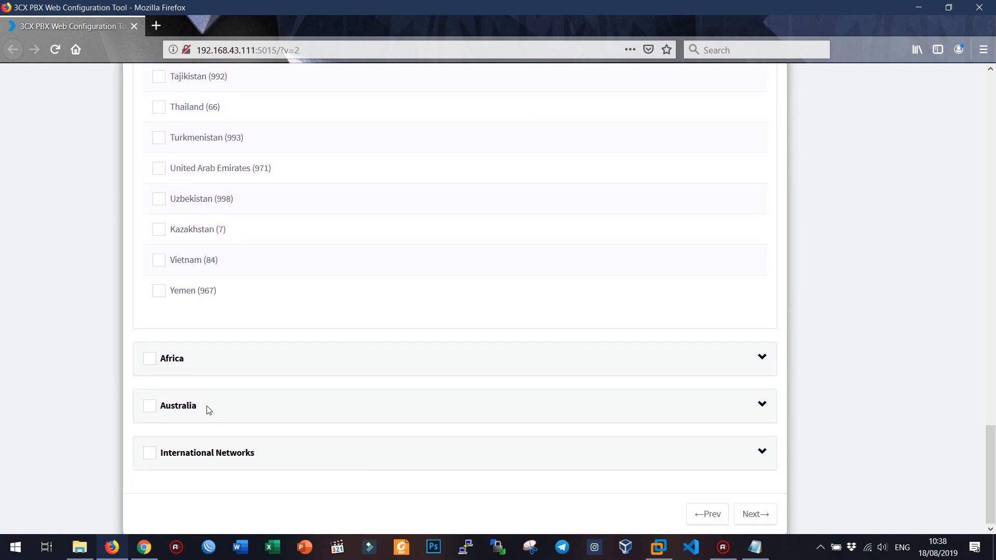
pyautogui.click(758, 515)
pyautogui.click(259, 249)
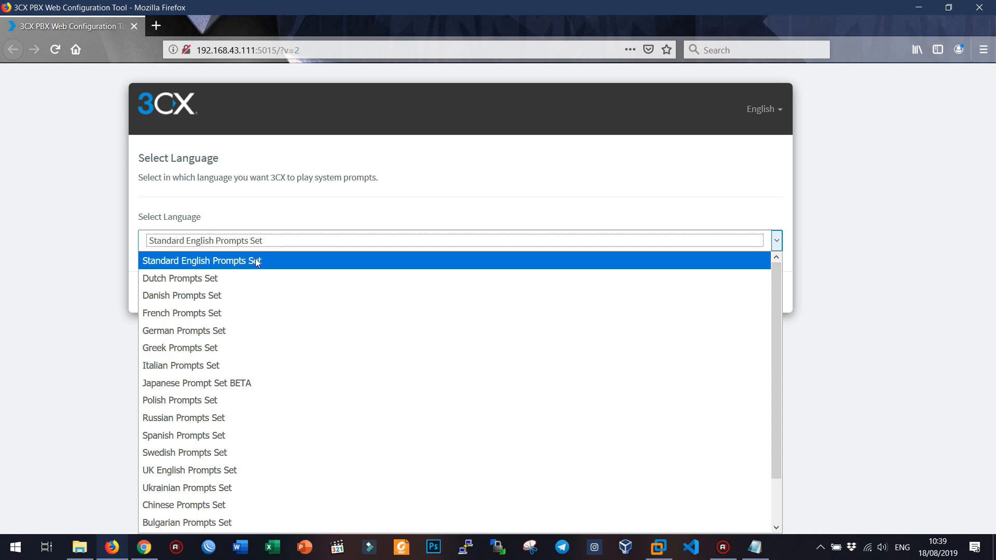
# Step: Keep Standard English Prompts Set and start building the PBX
pyautogui.click(255, 261)
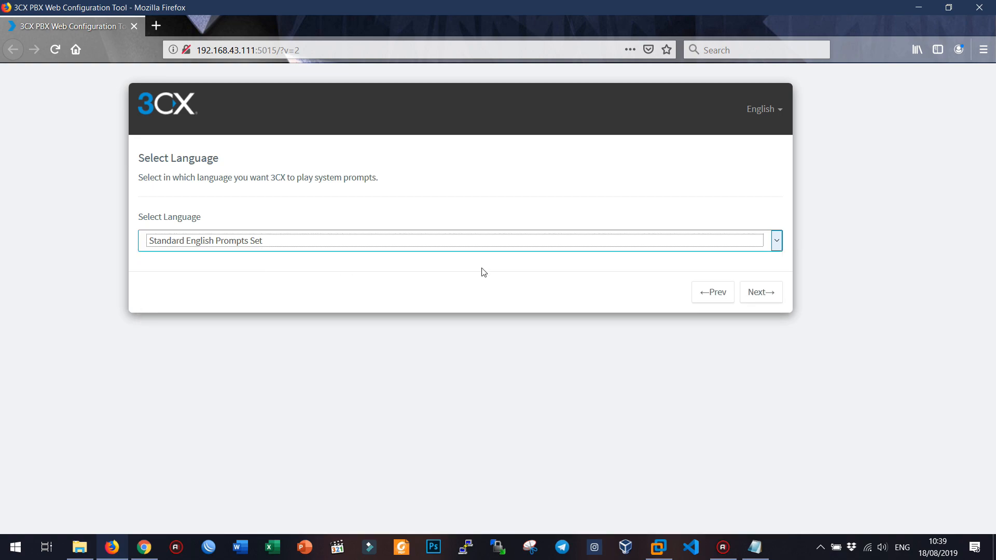
pyautogui.click(757, 291)
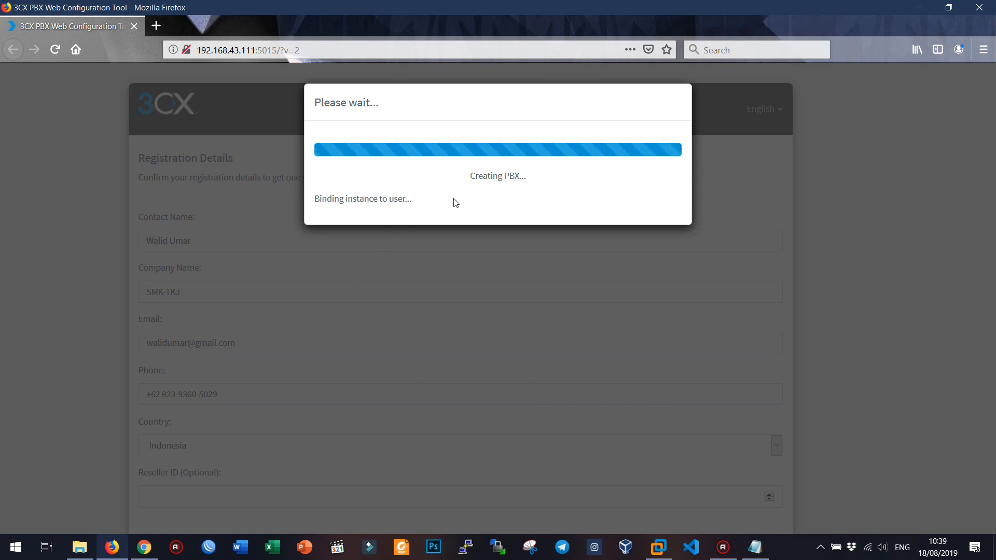
# Step: Add a line of '=' separators below the extension number in akun.txt
pyautogui.click(749, 552)
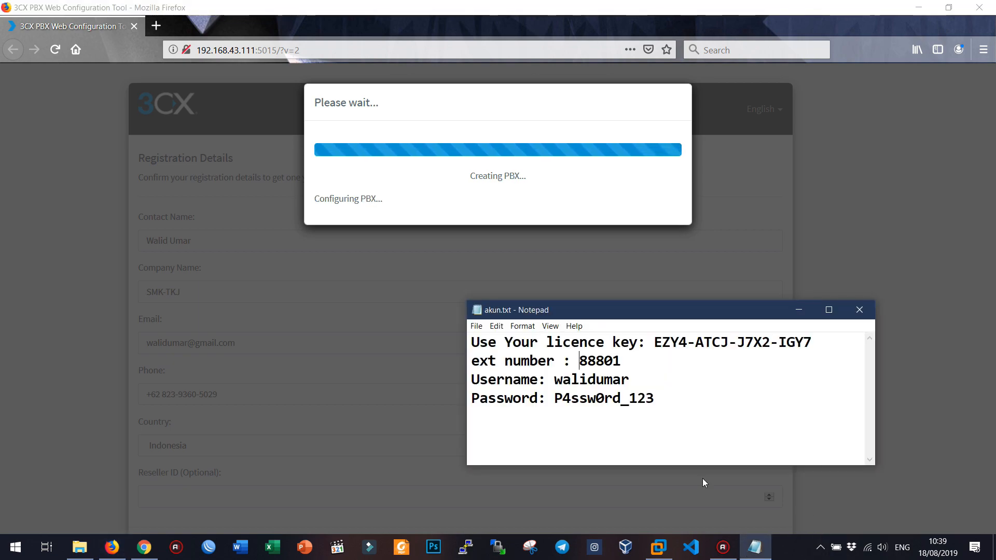
pyautogui.click(638, 358)
pyautogui.press('Return')
pyautogui.write('============================================')
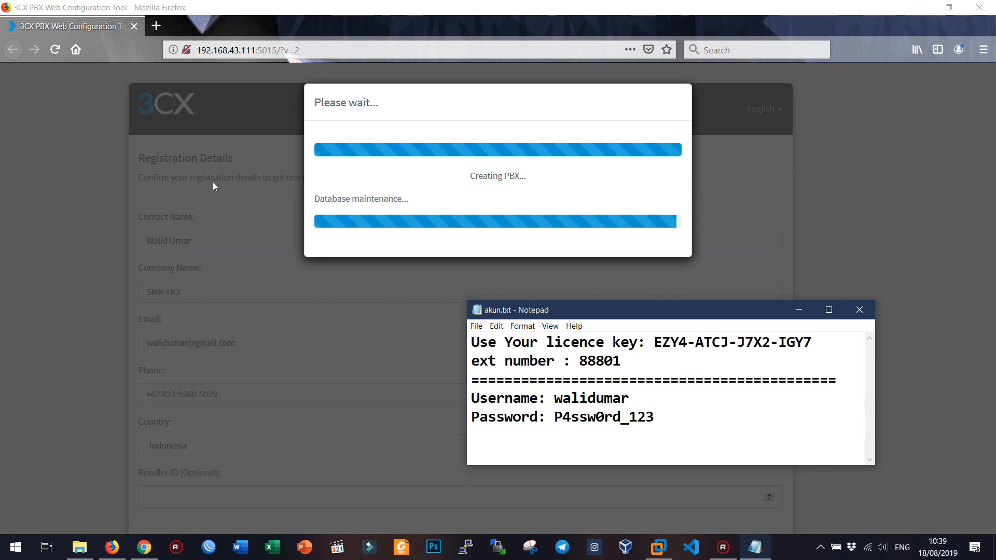
pyautogui.click(749, 554)
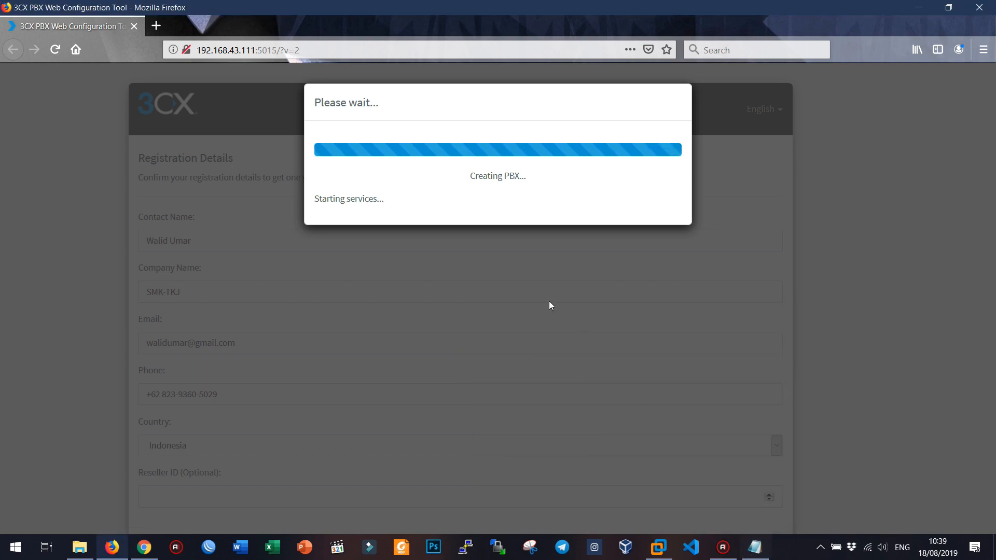
# Step: Wait for PBX creation, then select the installation details on the Congratulations page
pyautogui.moveTo(483, 177); pyautogui.dragTo(527, 176)
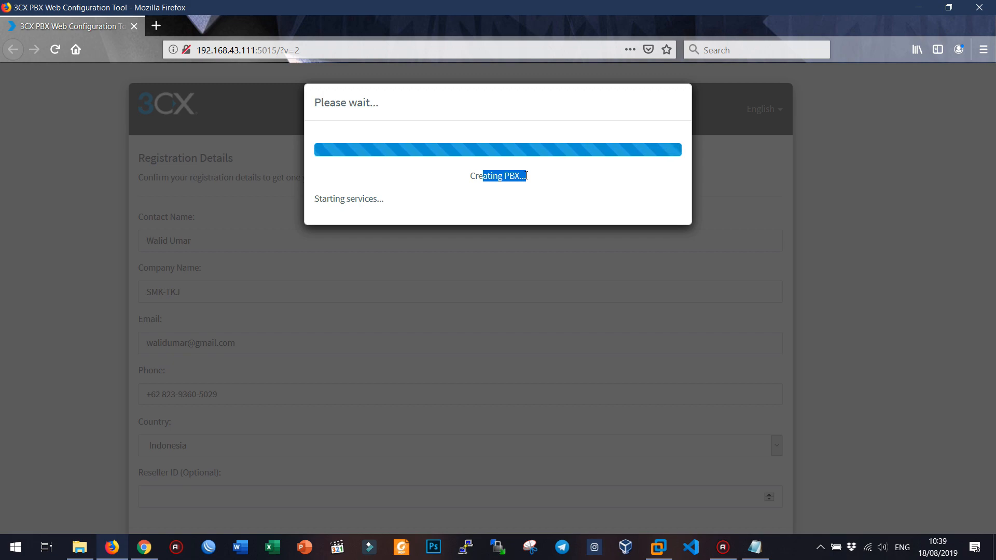
pyautogui.click(526, 175)
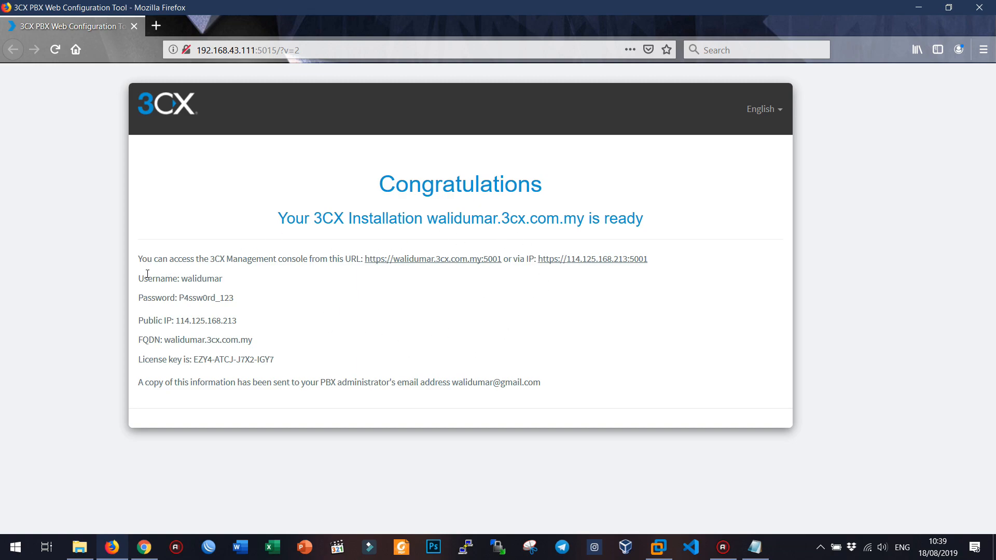
pyautogui.moveTo(141, 262); pyautogui.dragTo(592, 375)
pyautogui.hotkey('ctrl', 'c')
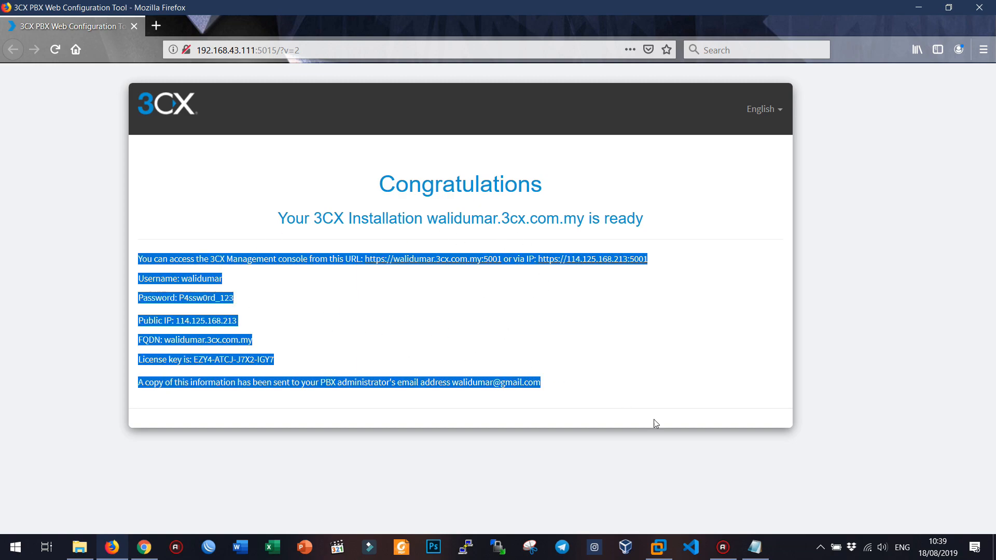
# Step: Paste the copied 3CX installation details into the enlarged akun.txt notes window
pyautogui.click(755, 547)
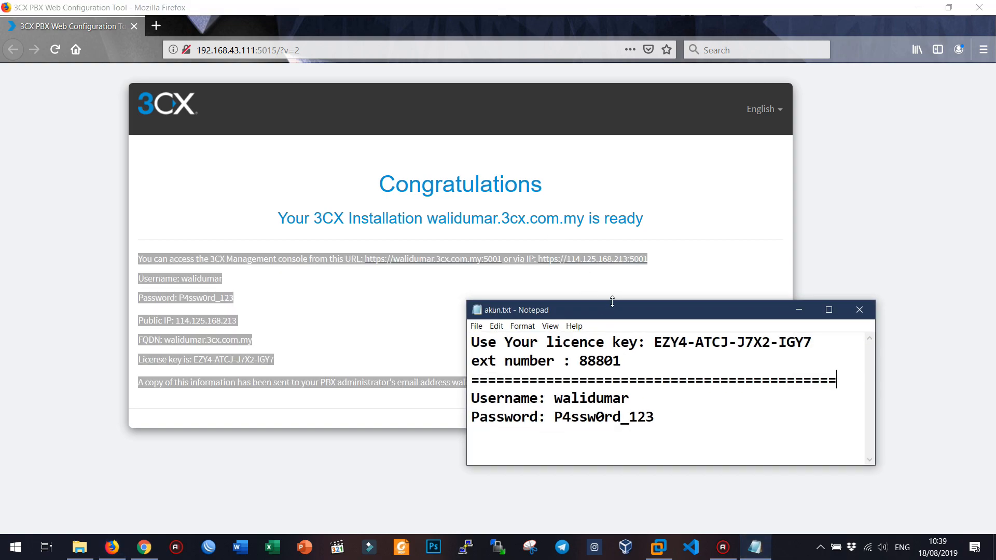
pyautogui.moveTo(615, 300); pyautogui.dragTo(626, 99)
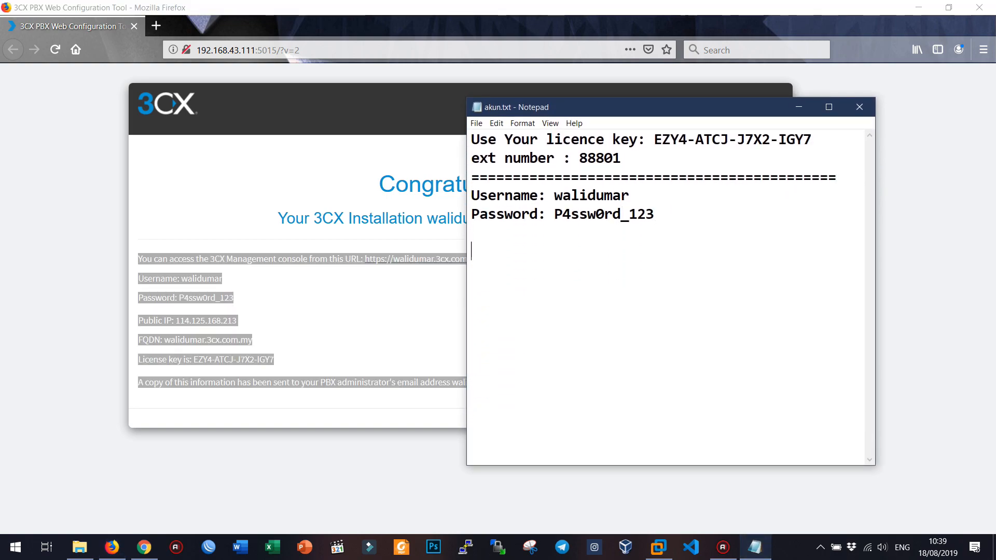
pyautogui.hotkey('ctrl', 'v')
pyautogui.press('Up')
pyautogui.press('Up')
pyautogui.press('Up')
pyautogui.press('Up')
pyautogui.press('Up')
pyautogui.press('Up')
pyautogui.press('Up')
pyautogui.press('Up')
pyautogui.press('Up')
pyautogui.press('Up')
pyautogui.press('Up')
pyautogui.press('Up')
pyautogui.press('Up')
pyautogui.press('Up')
pyautogui.press('Up')
pyautogui.press('Up')
pyautogui.press('Up')
pyautogui.press('Up')
pyautogui.press('Up')
pyautogui.press('Up')
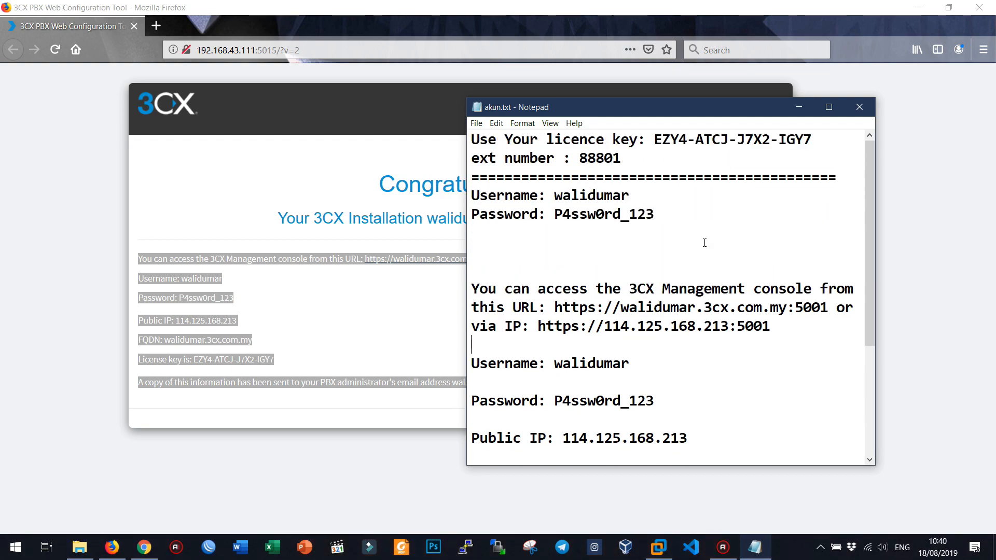
pyautogui.hotkey('shift', 'Left')
pyautogui.hotkey('shift', 'Left')
pyautogui.hotkey('shift', 'Left')
pyautogui.hotkey('shift', 'Left')
pyautogui.hotkey('shift', 'Left')
pyautogui.hotkey('shift', 'Left')
pyautogui.hotkey('shift', 'Left')
pyautogui.hotkey('shift', 'Left')
pyautogui.hotkey('shift', 'Left')
pyautogui.hotkey('shift', 'Left')
pyautogui.hotkey('shift', 'Left')
pyautogui.hotkey('shift', 'Left')
pyautogui.hotkey('shift', 'Left')
pyautogui.hotkey('shift', 'Left')
pyautogui.hotkey('shift', 'Left')
pyautogui.hotkey('shift', 'Left')
pyautogui.hotkey('shift', 'Left')
pyautogui.hotkey('shift', 'Left')
pyautogui.hotkey('shift', 'Left')
pyautogui.hotkey('shift', 'Left')
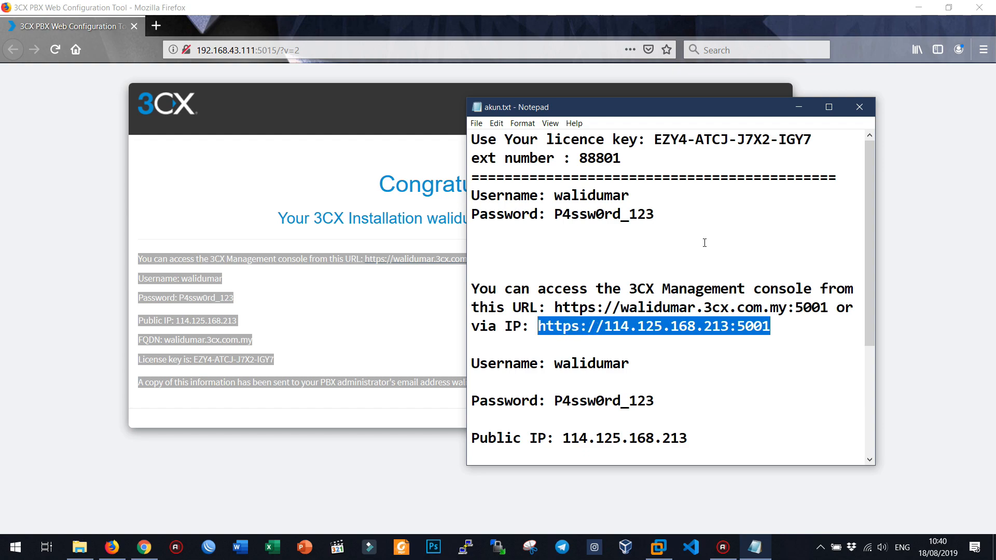
pyautogui.hotkey('ctrl', 'c')
pyautogui.click(162, 26)
pyautogui.hotkey('ctrl', 'v')
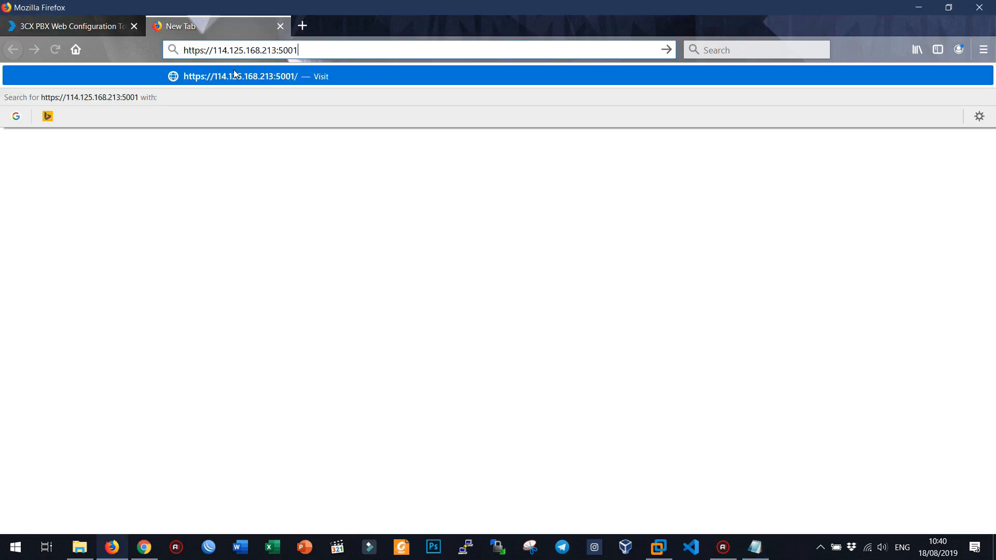
pyautogui.click(256, 82)
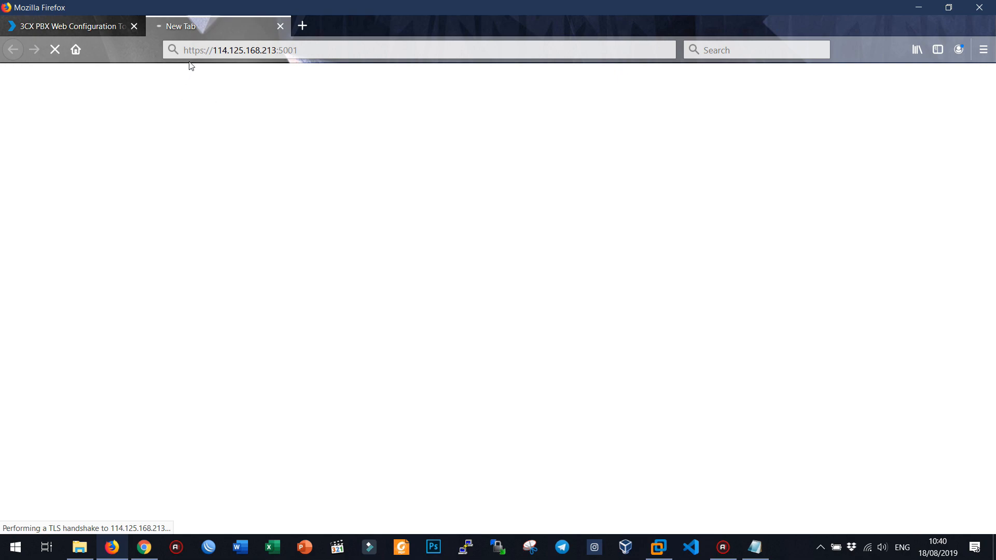
pyautogui.click(92, 28)
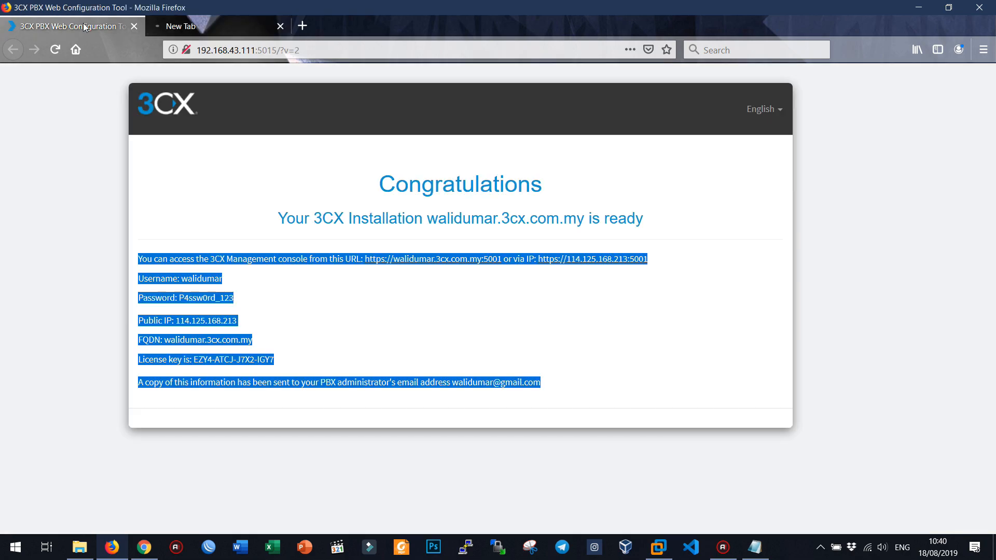
pyautogui.click(203, 27)
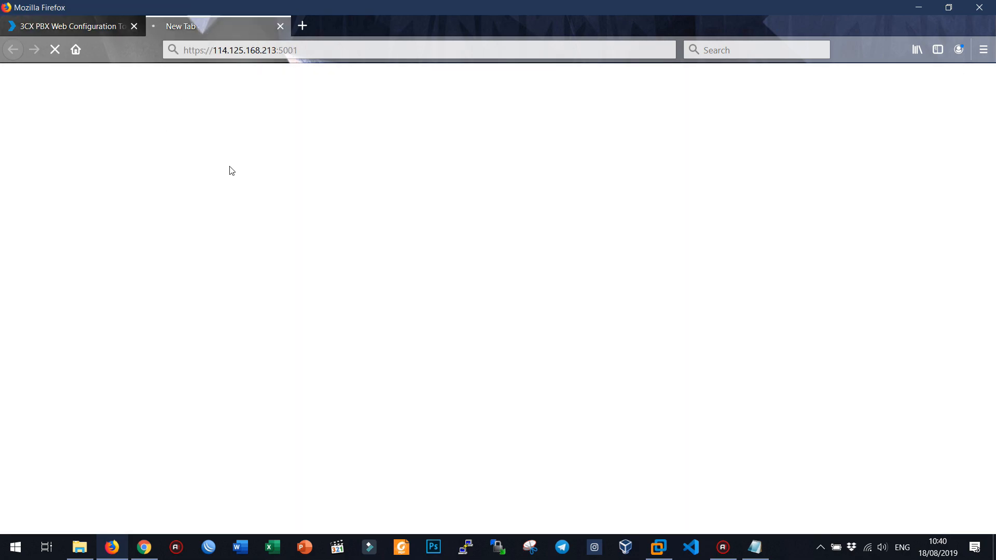
# Step: Replace the public IP in the console address with 192.168.43.111 and load it
pyautogui.hotkey('alt', 'Tab')
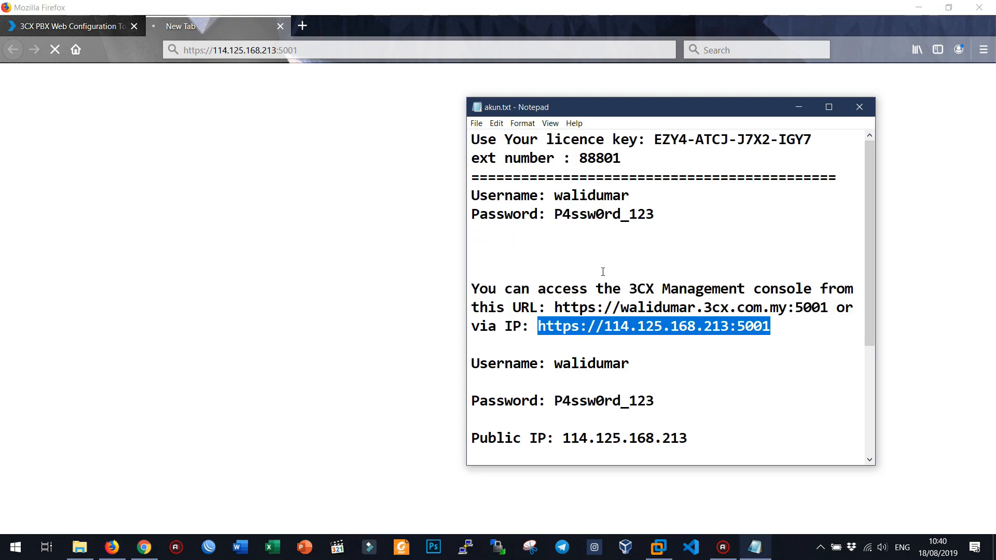
pyautogui.scroll(-3, 690, 319)
pyautogui.scroll(2, 600, 287)
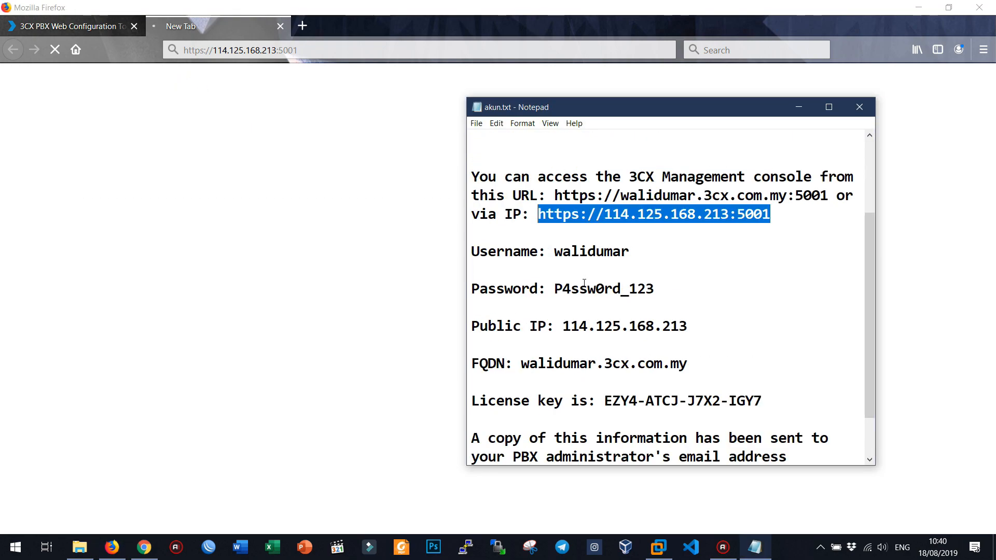
pyautogui.click(82, 27)
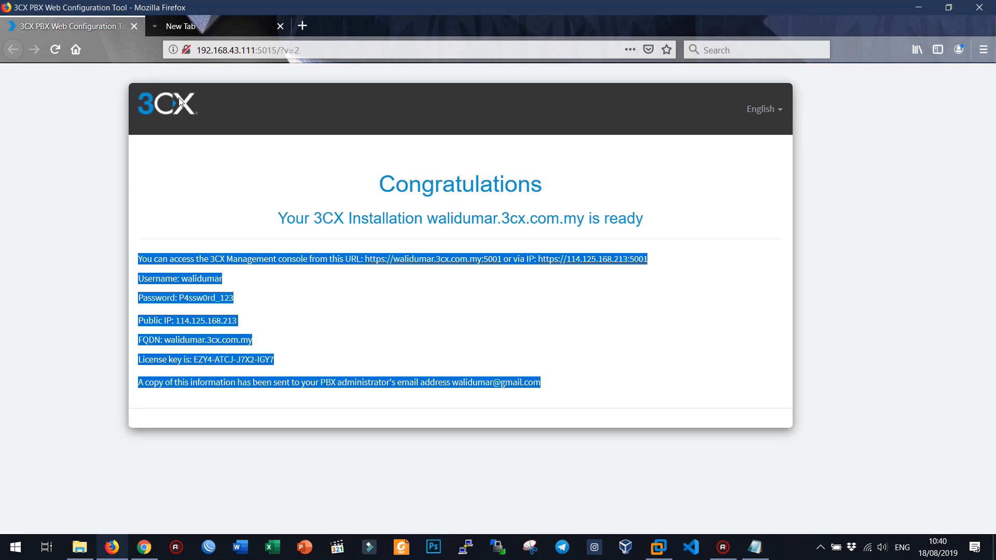
pyautogui.click(251, 130)
pyautogui.moveTo(199, 49); pyautogui.dragTo(257, 52)
pyautogui.hotkey('ctrl', 'c')
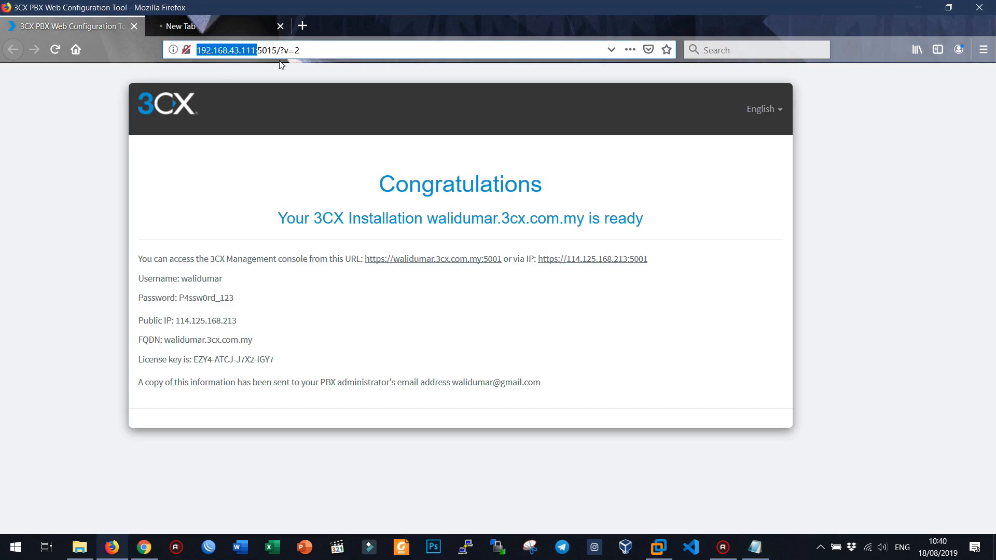
pyautogui.click(199, 30)
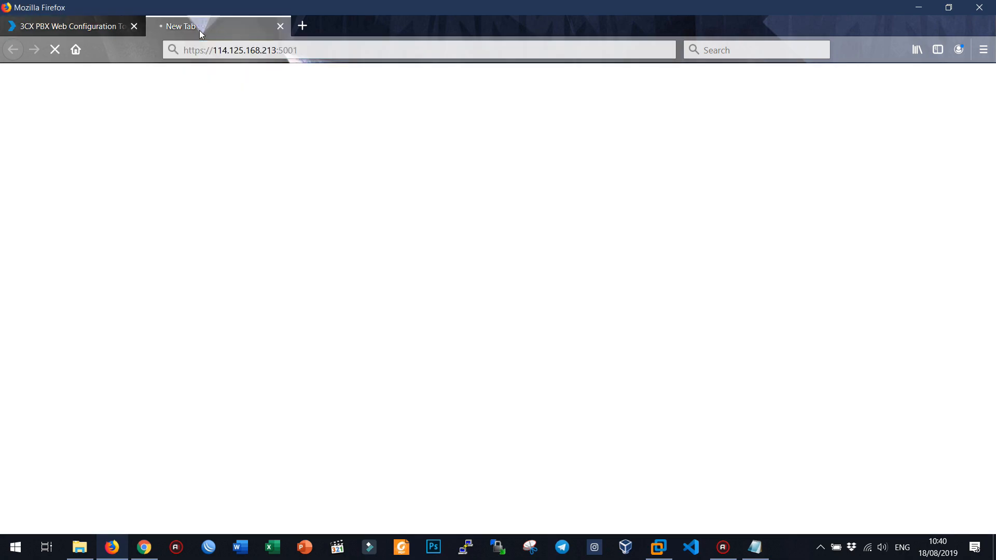
pyautogui.moveTo(214, 52); pyautogui.dragTo(277, 53)
pyautogui.hotkey('ctrl', 'v')
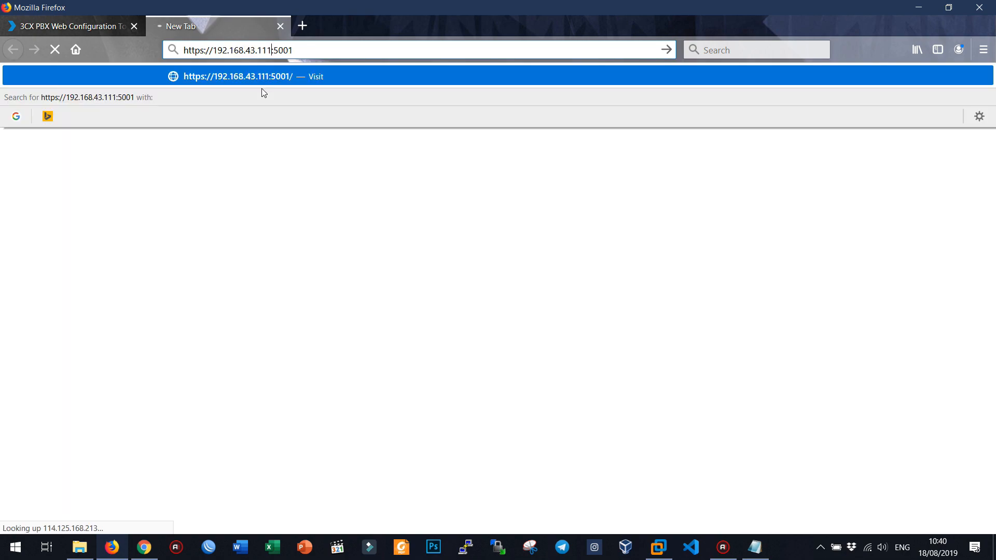
pyautogui.click(322, 79)
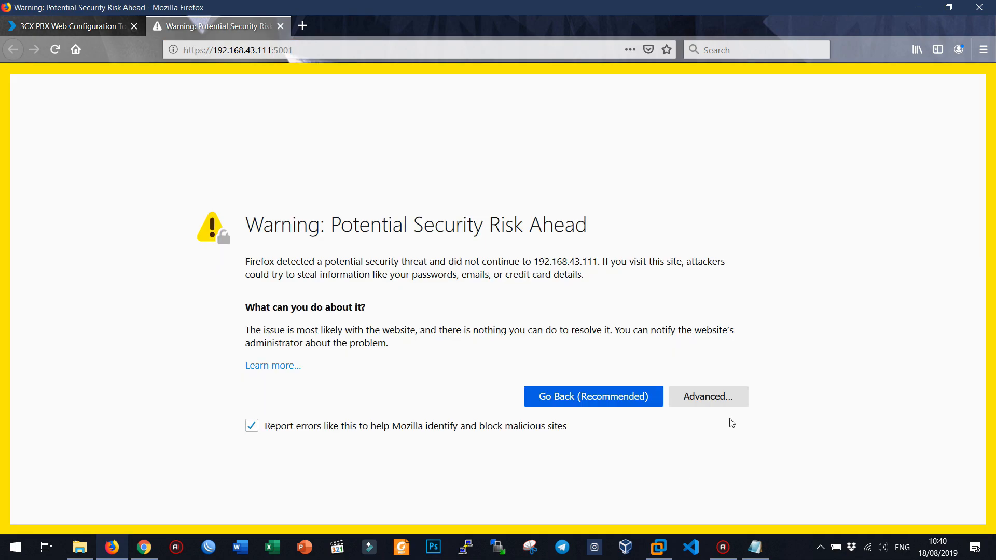
# Step: Accept the certificate risk to reach the 3CX console login page
pyautogui.click(708, 397)
pyautogui.scroll(-2, 357, 368)
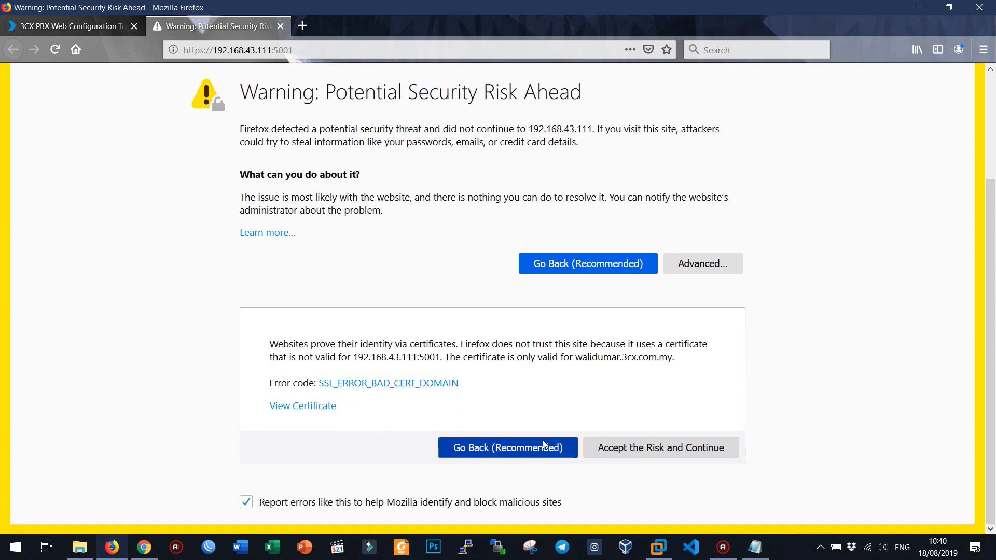
pyautogui.click(631, 446)
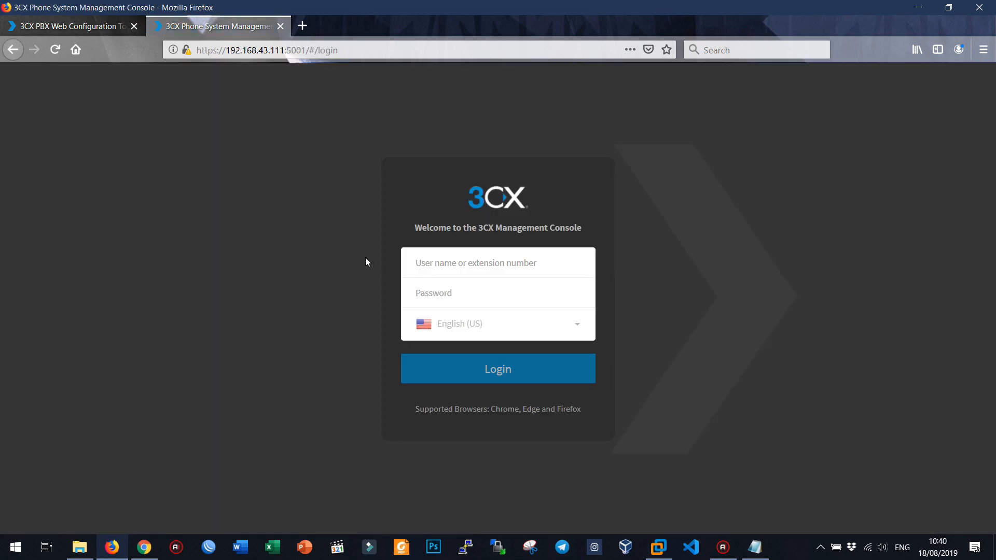
# Step: Zoom the login page to 130% and fill the admin username from akun.txt
pyautogui.hotkey('ctrl', '+')
pyautogui.hotkey('ctrl', '+')
pyautogui.hotkey('ctrl', '+')
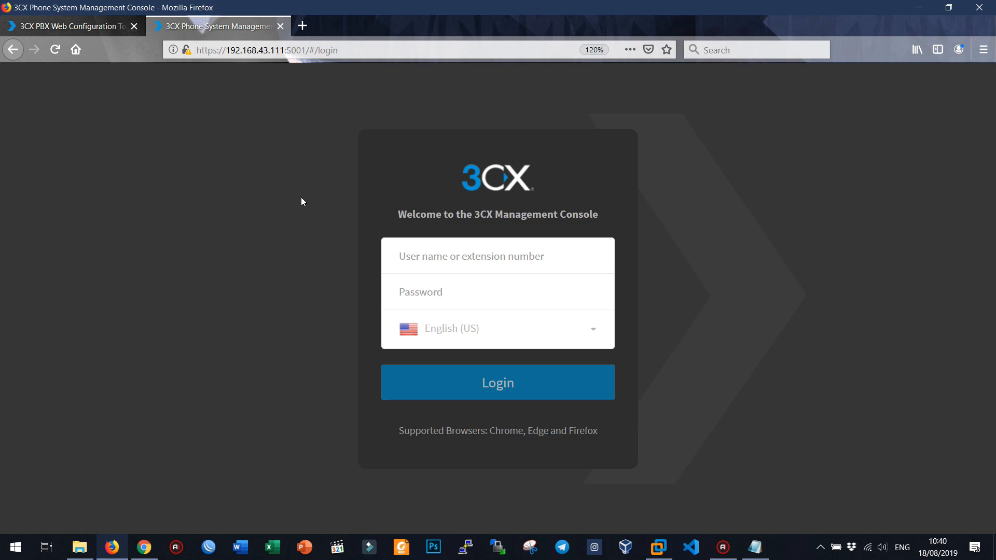
pyautogui.hotkey('alt', 'Tab')
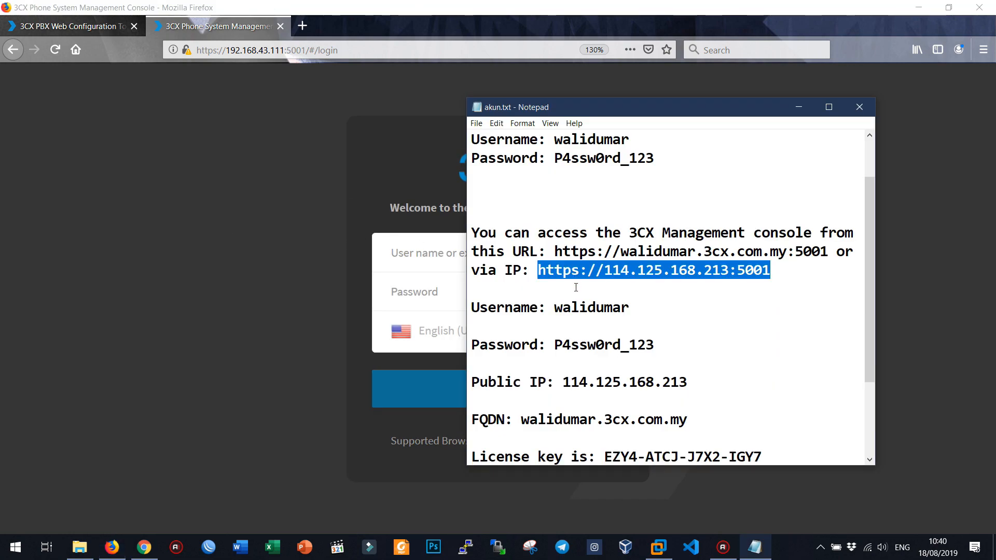
pyautogui.doubleClick(589, 309)
pyautogui.hotkey('ctrl', 'c')
pyautogui.click(395, 262)
pyautogui.hotkey('ctrl', 'v')
# Step: Enter the admin password, keep English (US), log in and save the credentials in Firefox
pyautogui.hotkey('alt', 'Tab')
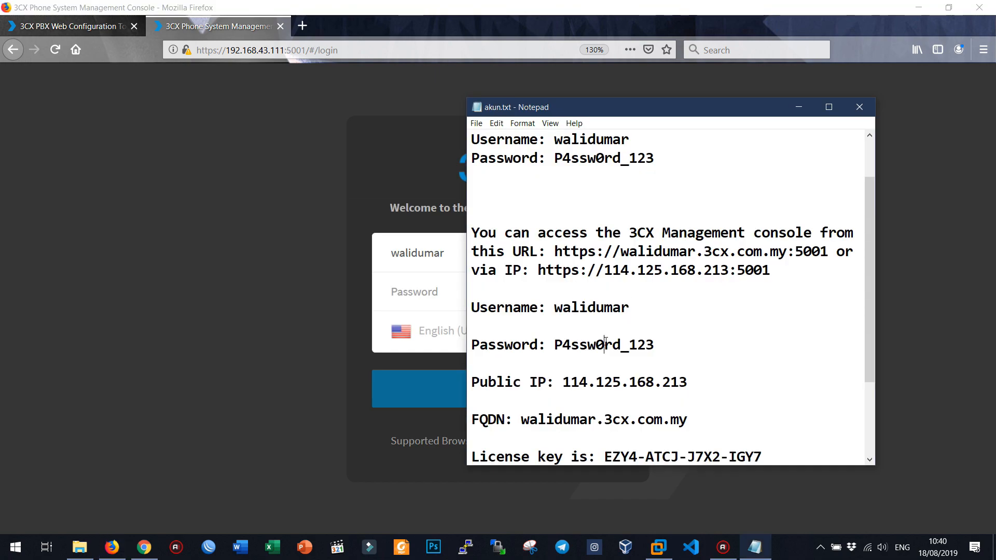
pyautogui.doubleClick(605, 344)
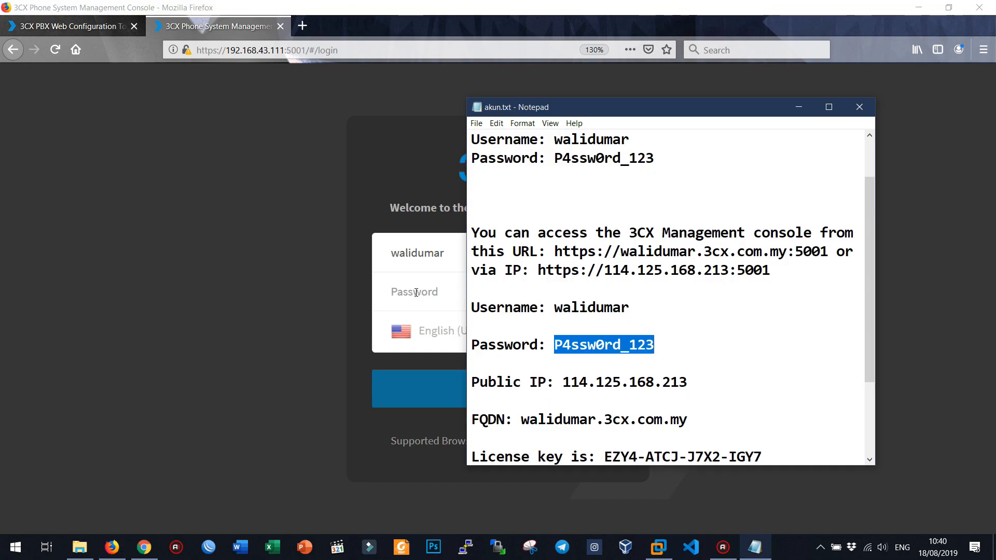
pyautogui.hotkey('ctrl', 'c')
pyautogui.click(417, 293)
pyautogui.hotkey('ctrl', 'v')
pyautogui.click(492, 342)
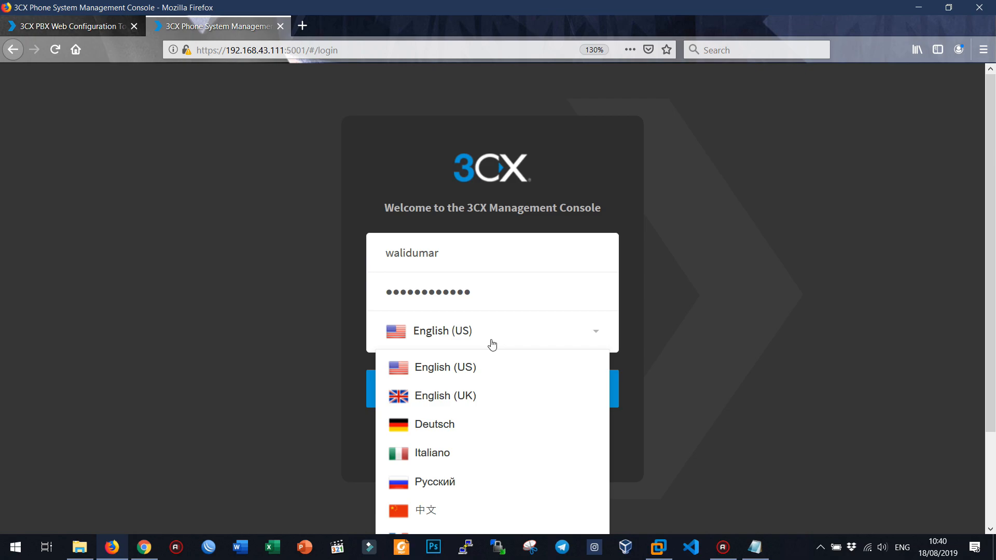
pyautogui.click(426, 365)
pyautogui.click(434, 387)
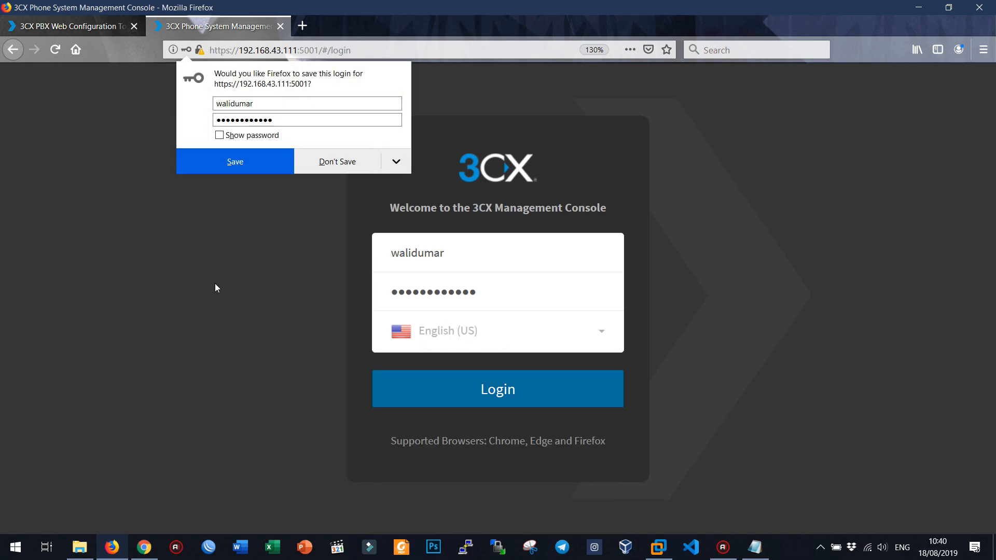
pyautogui.click(234, 166)
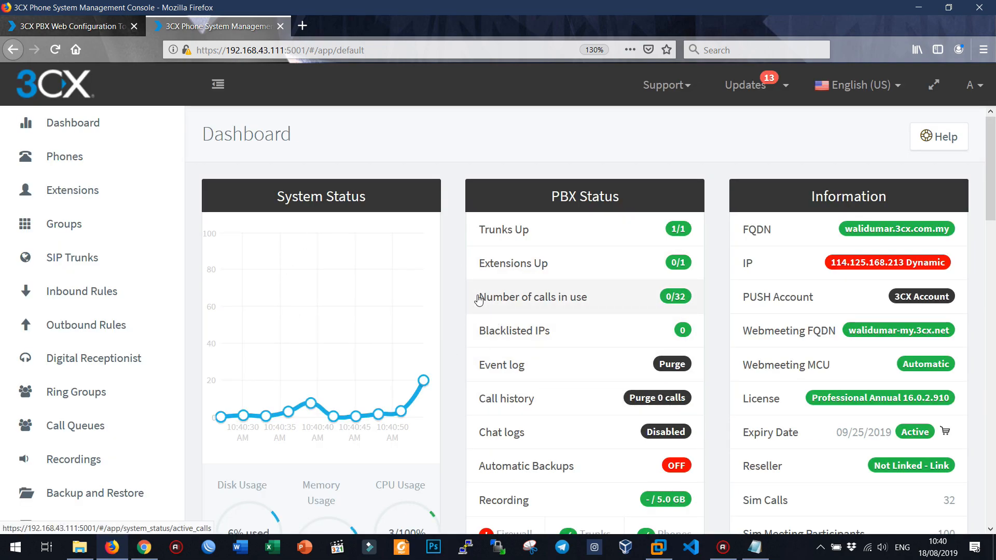
# Step: Zoom the console to 120% and open the Extensions list via Phones, showing 88801
pyautogui.scroll(-5, 478, 300)
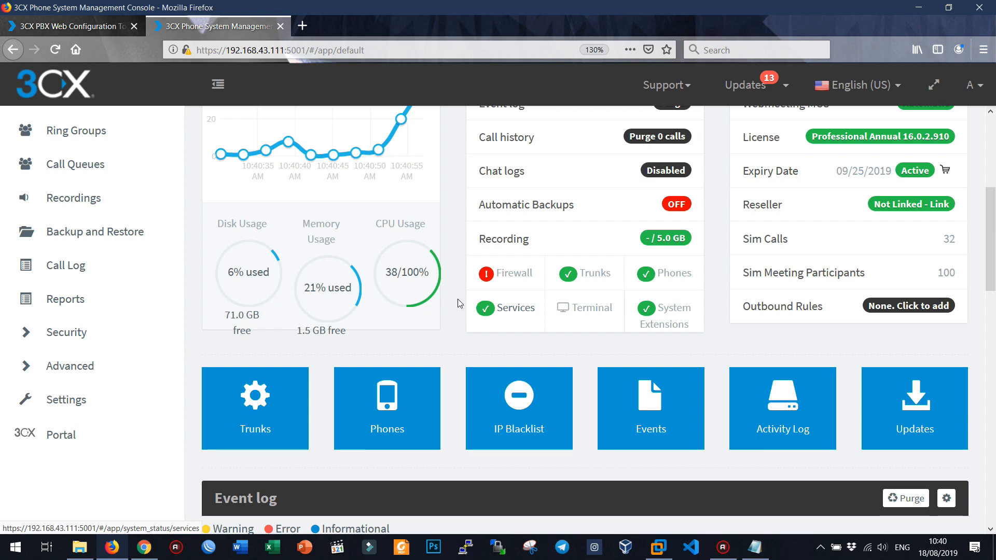
pyautogui.scroll(5, 202, 259)
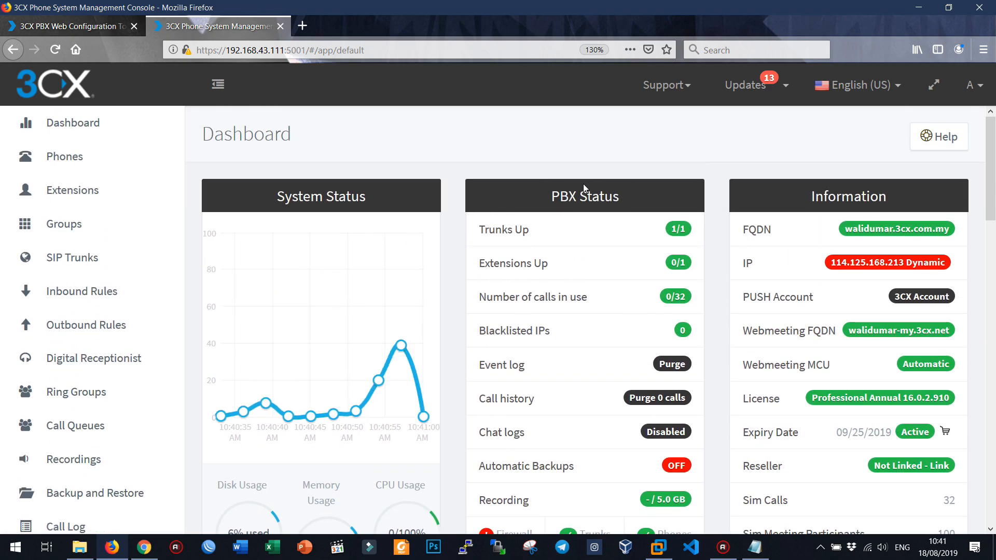
pyautogui.hotkey('ctrl', '-')
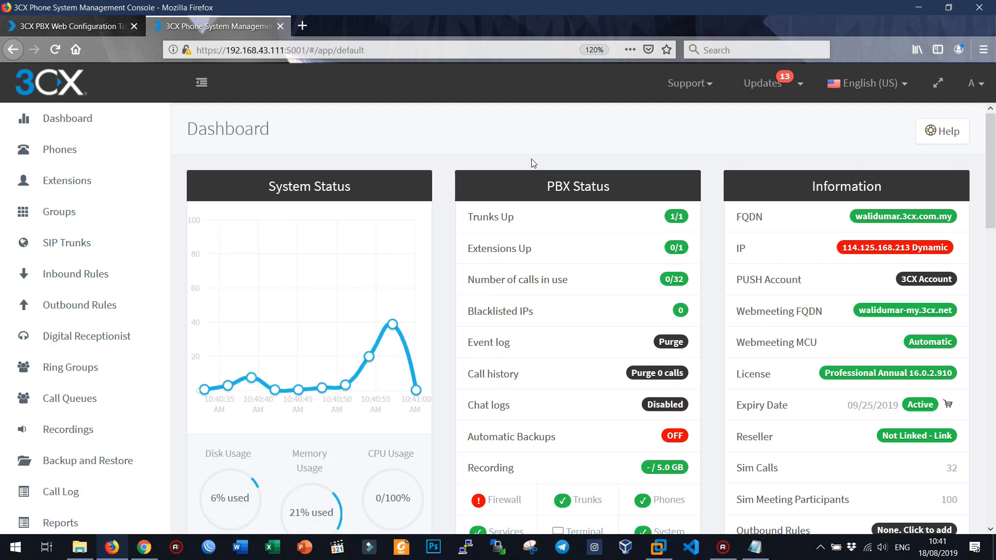
pyautogui.scroll(-10, 533, 163)
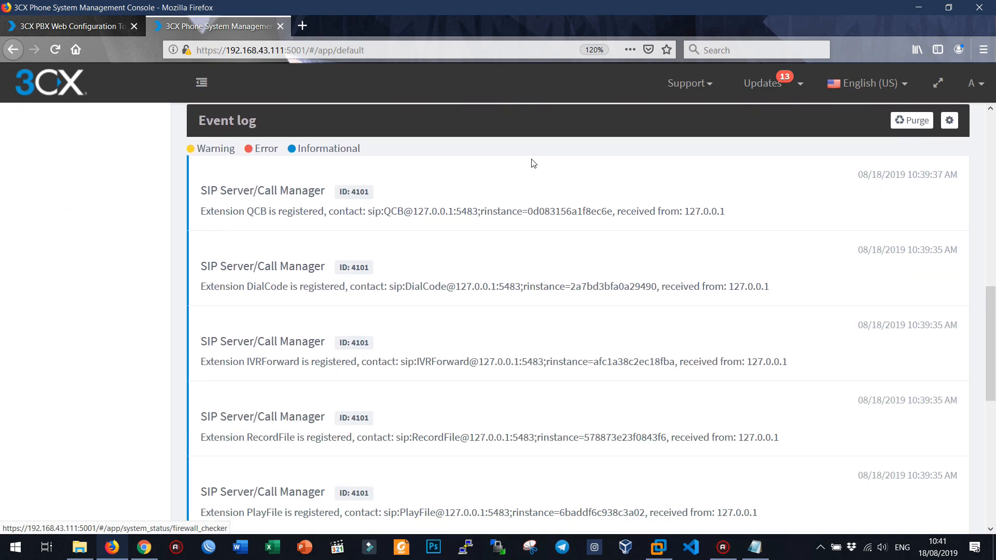
pyautogui.scroll(10, 533, 163)
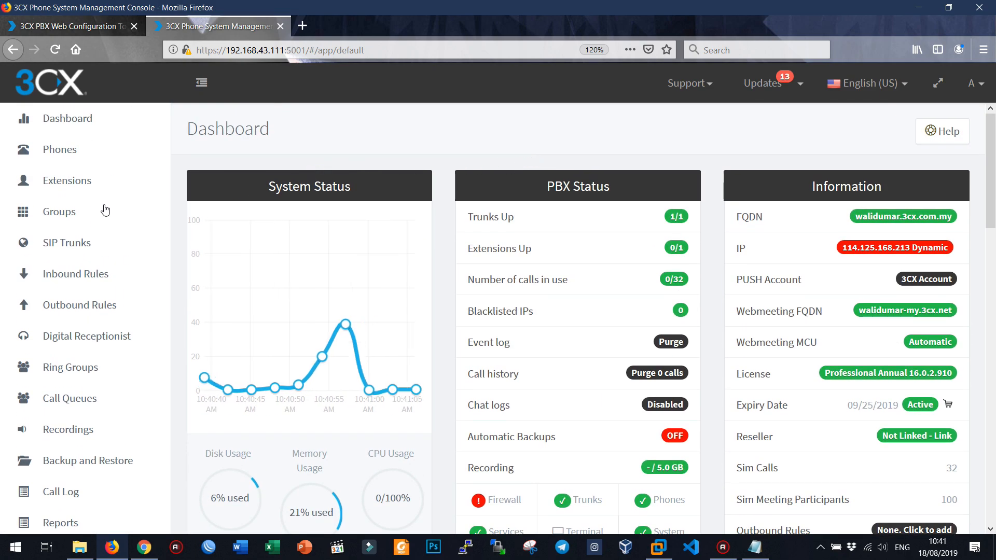
pyautogui.click(81, 151)
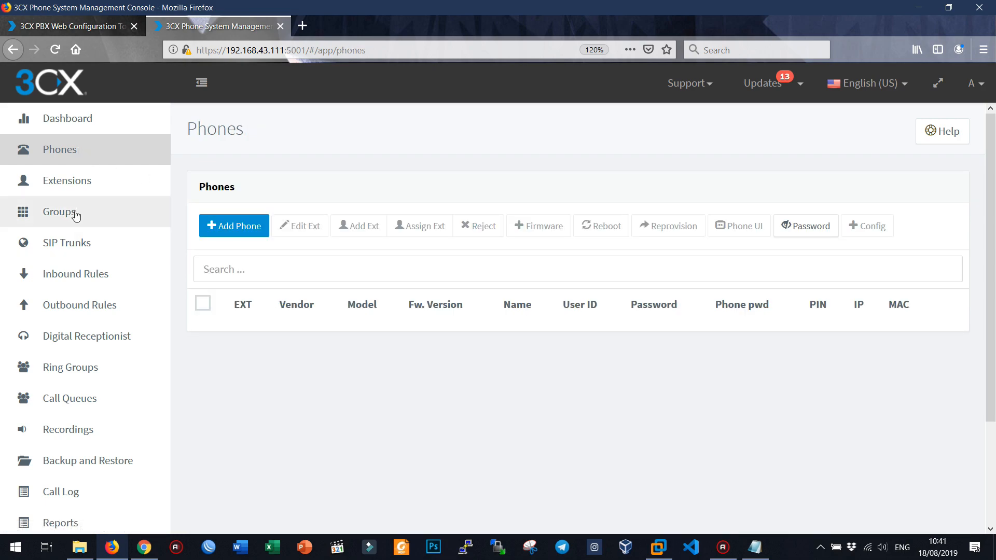
pyautogui.click(81, 182)
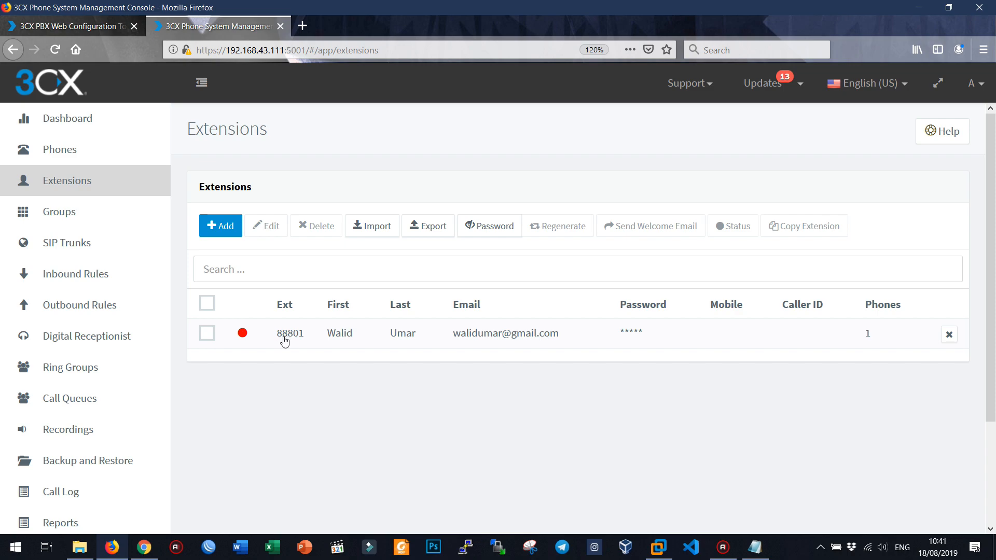
pyautogui.doubleClick(313, 341)
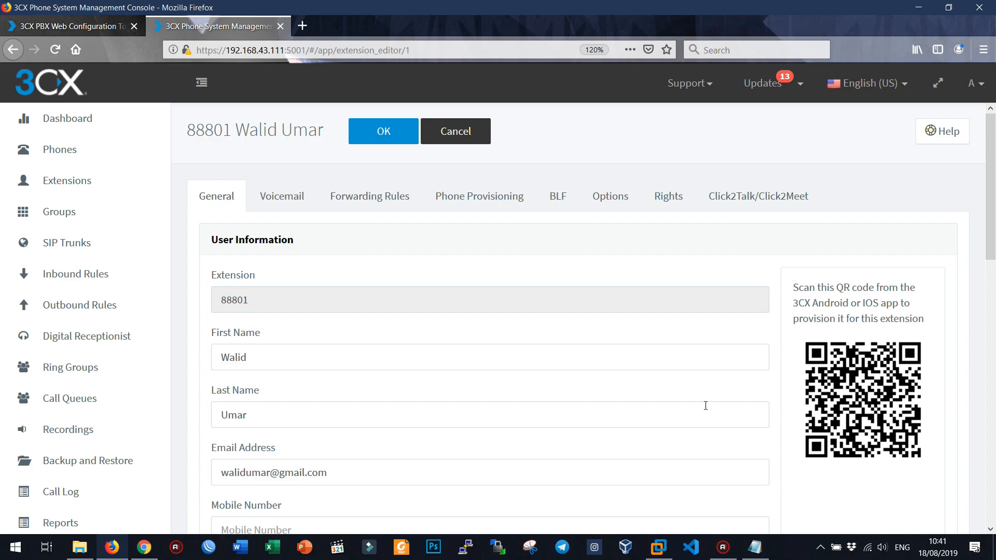
pyautogui.scroll(-8, 259, 364)
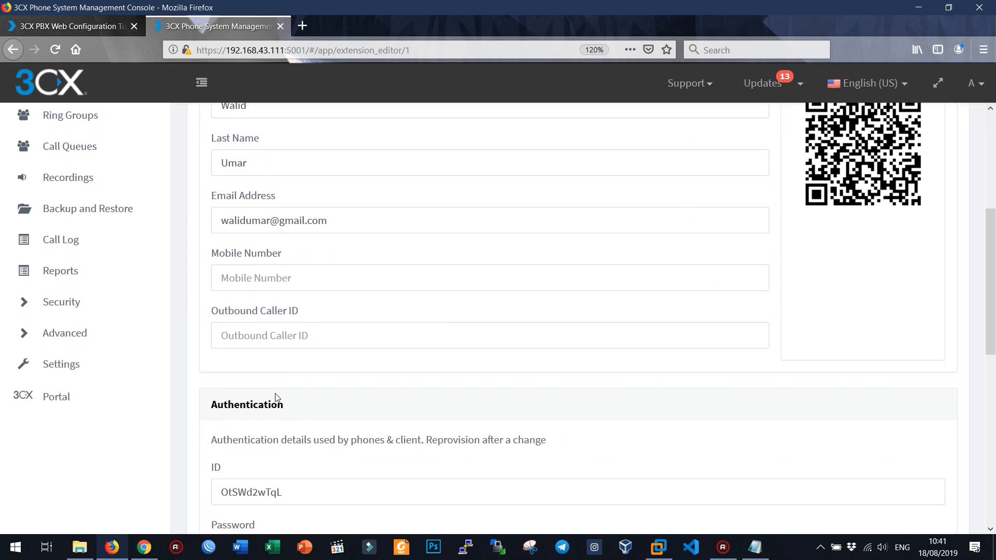
pyautogui.scroll(8, 275, 394)
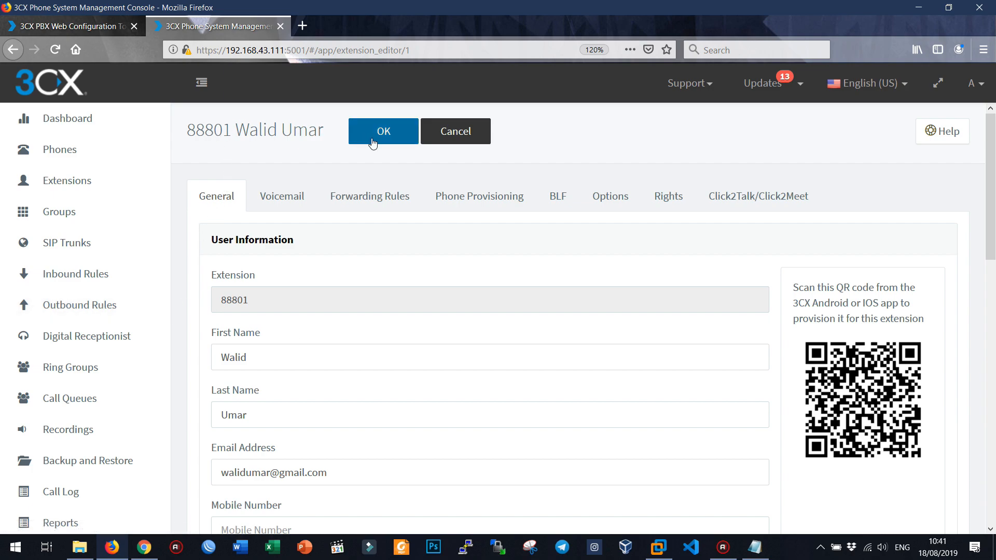
pyautogui.click(82, 183)
# Step: Start new extension 88802 and fill in the user's first name, last name and email address
pyautogui.click(221, 226)
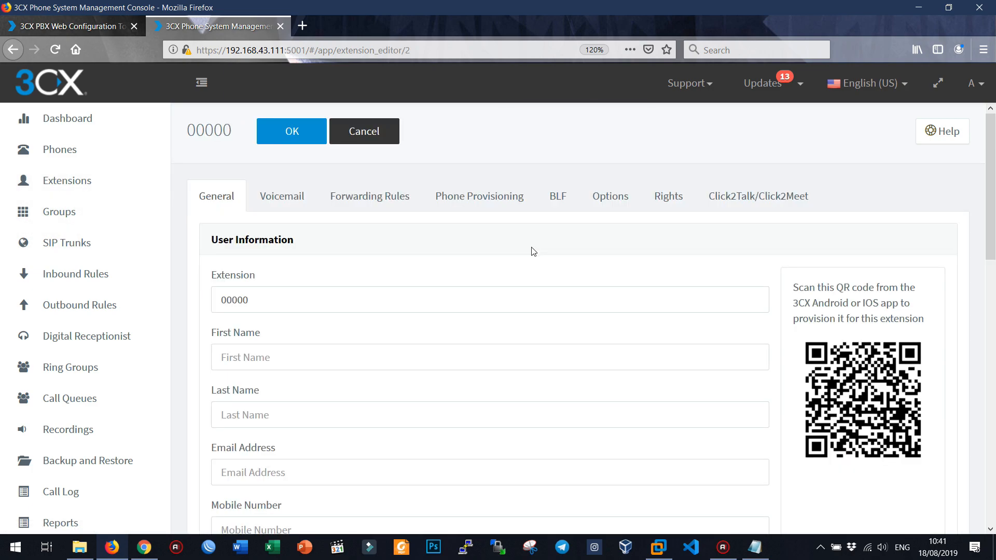
pyautogui.doubleClick(275, 301)
pyautogui.write('88802')
pyautogui.press('Tab')
pyautogui.write('F')
pyautogui.press('BackSpace')
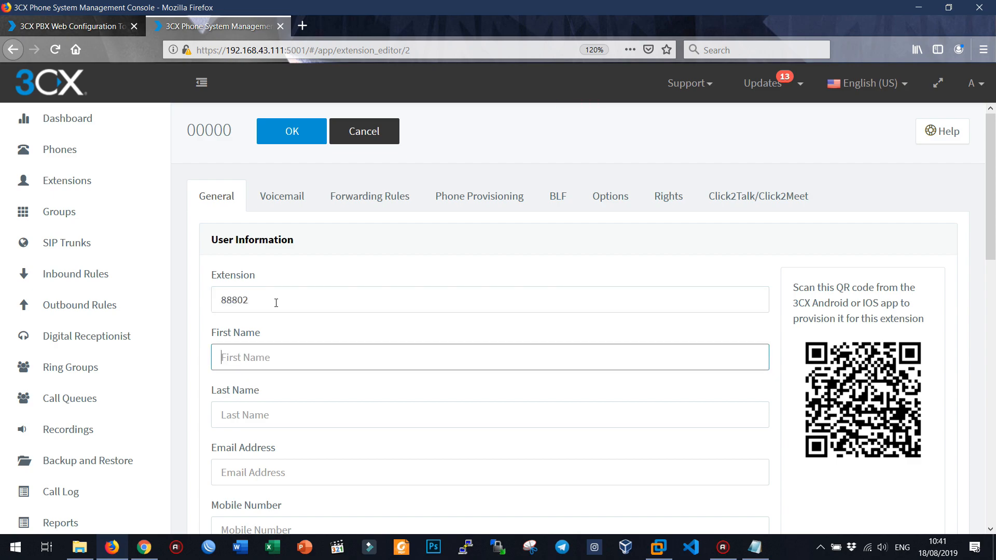
pyautogui.write('W')
pyautogui.press('BackSpace')
pyautogui.write('Walid Umar')
pyautogui.press('BackSpace')
pyautogui.press('BackSpace')
pyautogui.press('BackSpace')
pyautogui.press('Tab')
pyautogui.write('U')
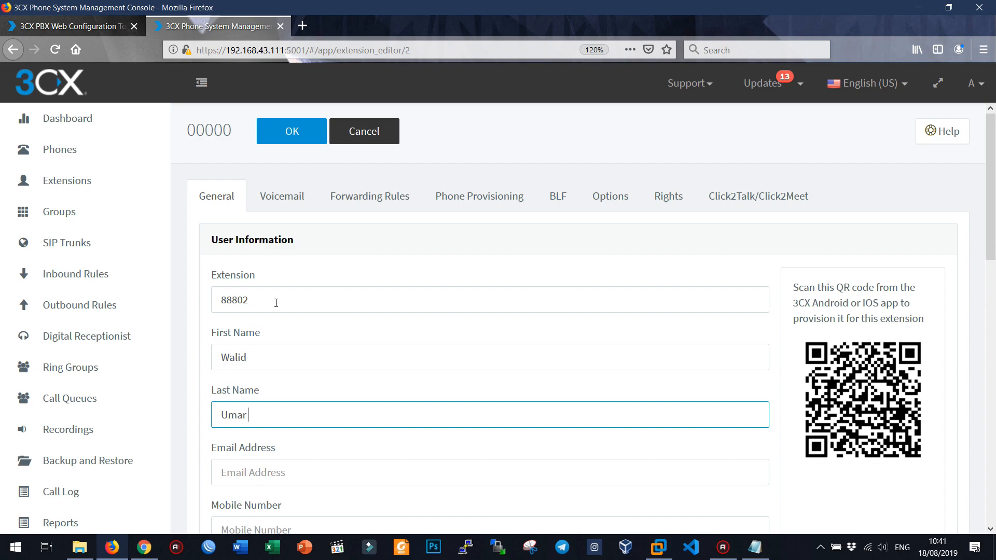
pyautogui.press('Tab')
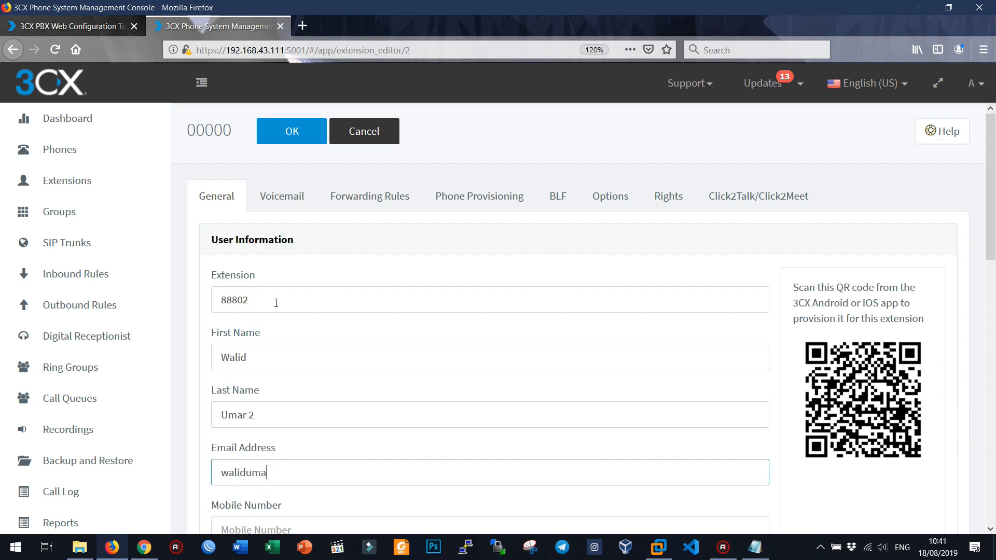
pyautogui.press('Tab')
# Step: Set mobile number 88802 and outbound caller ID 999, then save the extension
pyautogui.click(276, 303)
pyautogui.doubleClick(276, 303)
pyautogui.hotkey('ctrl', 'c')
pyautogui.scroll(-3, 278, 304)
pyautogui.click(300, 361)
pyautogui.hotkey('ctrl', 'v')
pyautogui.click(299, 416)
pyautogui.write('9')
pyautogui.scroll(-8, 319, 409)
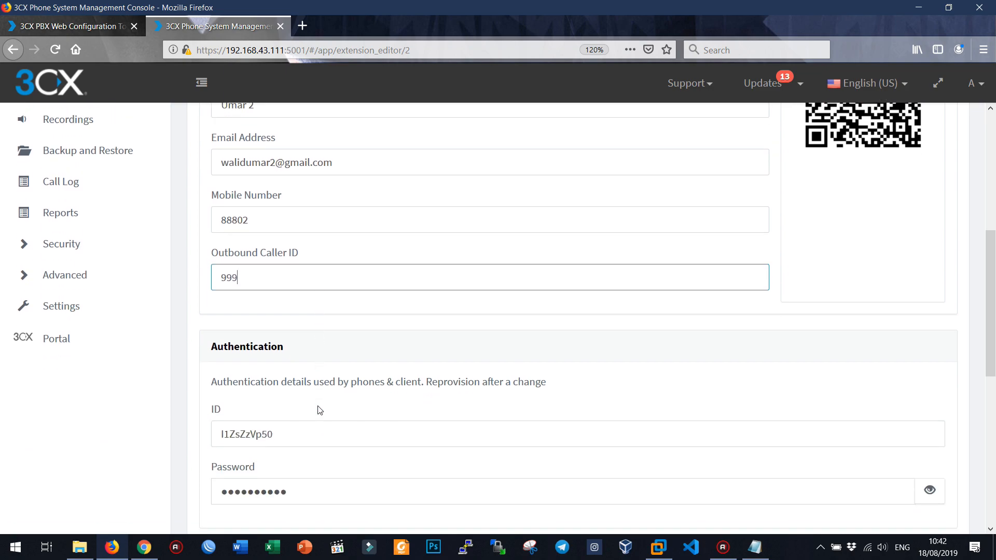
pyautogui.scroll(-2, 428, 435)
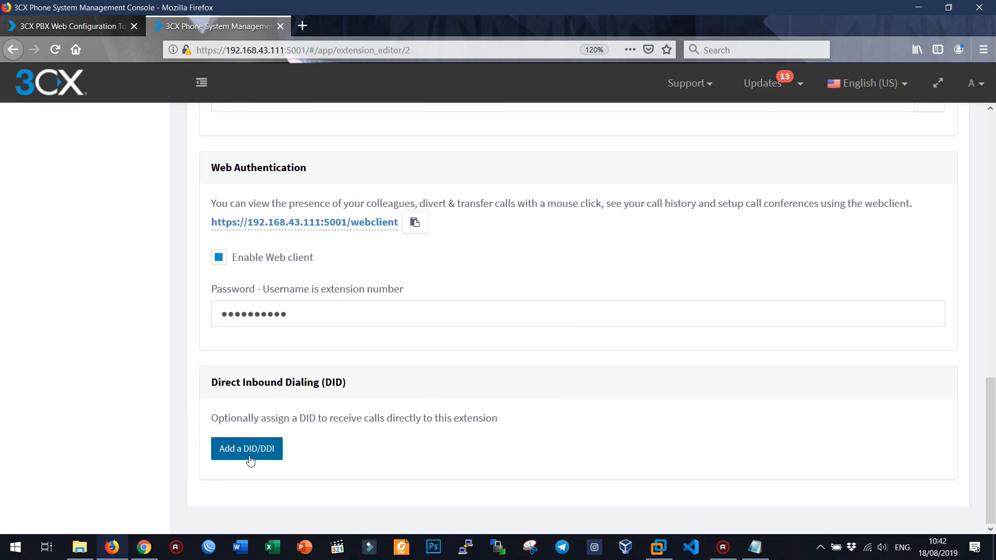
pyautogui.scroll(10, 128, 395)
pyautogui.scroll(5, 128, 395)
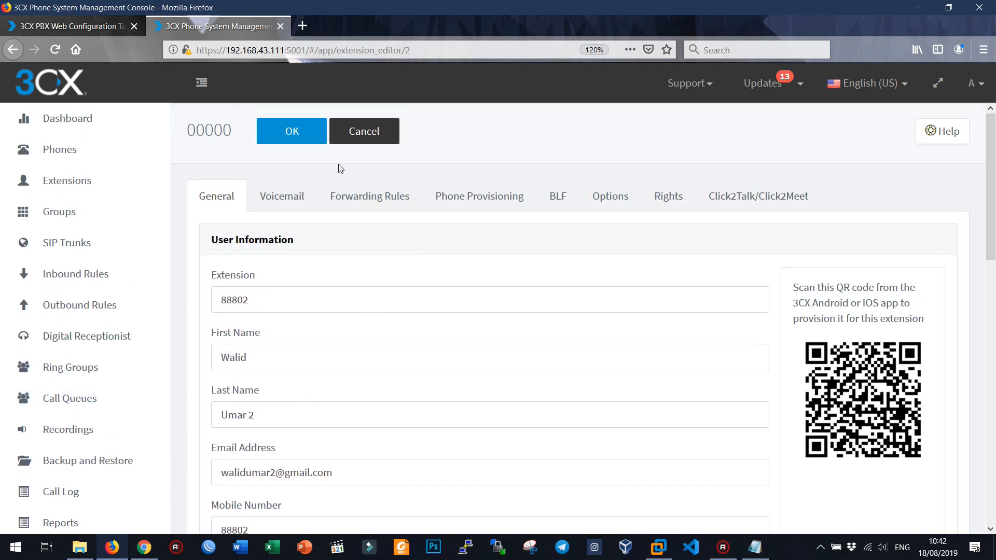
pyautogui.click(290, 133)
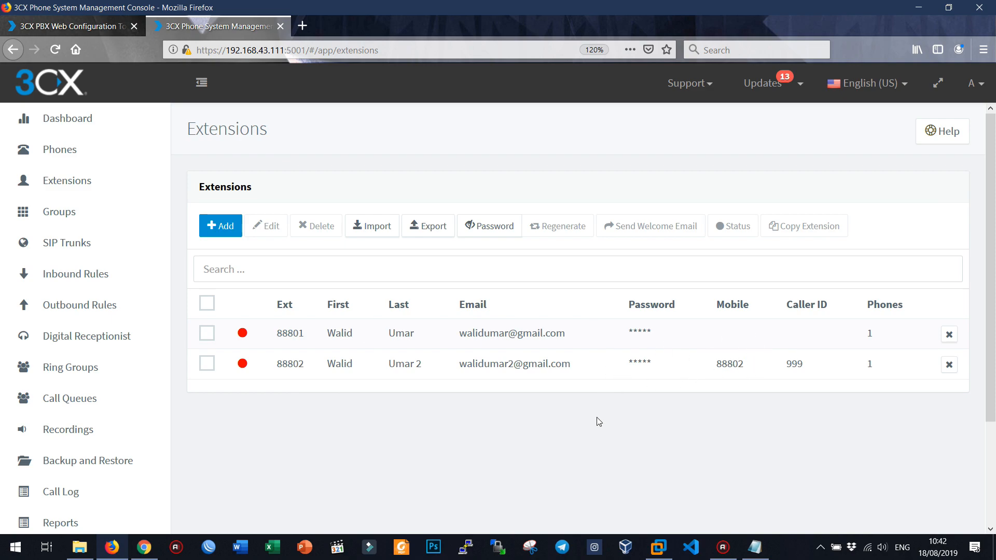
# Step: Clear the mobile number from extension 88802 and save it
pyautogui.doubleClick(685, 365)
pyautogui.scroll(-3, 548, 388)
pyautogui.doubleClick(258, 360)
pyautogui.press('BackSpace')
pyautogui.scroll(3, 565, 362)
pyautogui.click(396, 130)
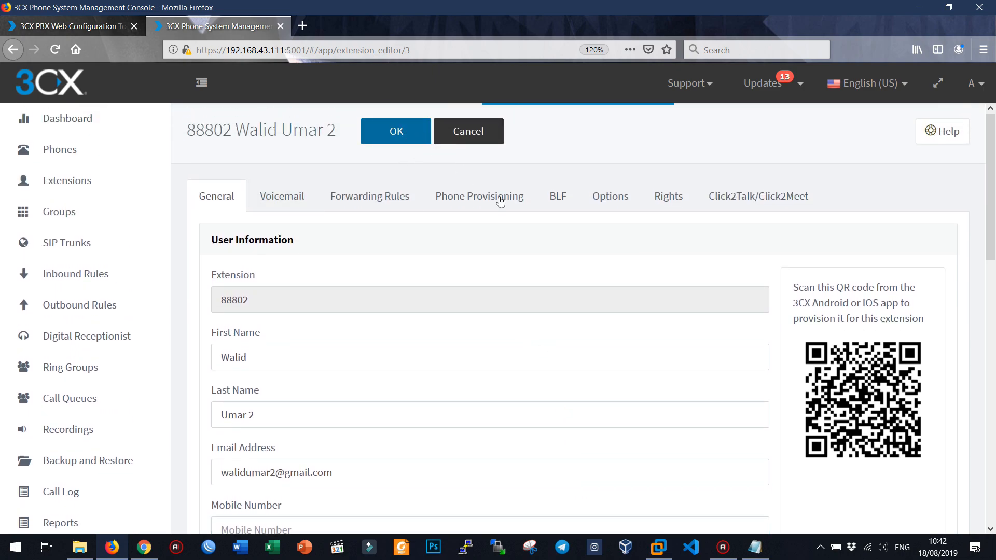
# Step: Clear outbound caller ID 999 from extension 88802 and save it
pyautogui.doubleClick(795, 373)
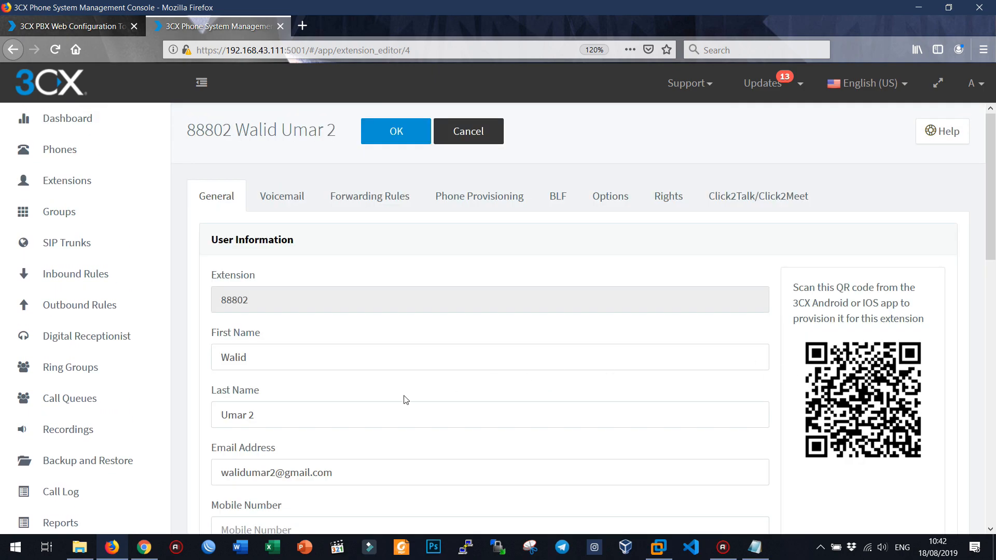
pyautogui.scroll(-3, 394, 399)
pyautogui.doubleClick(252, 416)
pyautogui.press('BackSpace')
pyautogui.scroll(5, 345, 345)
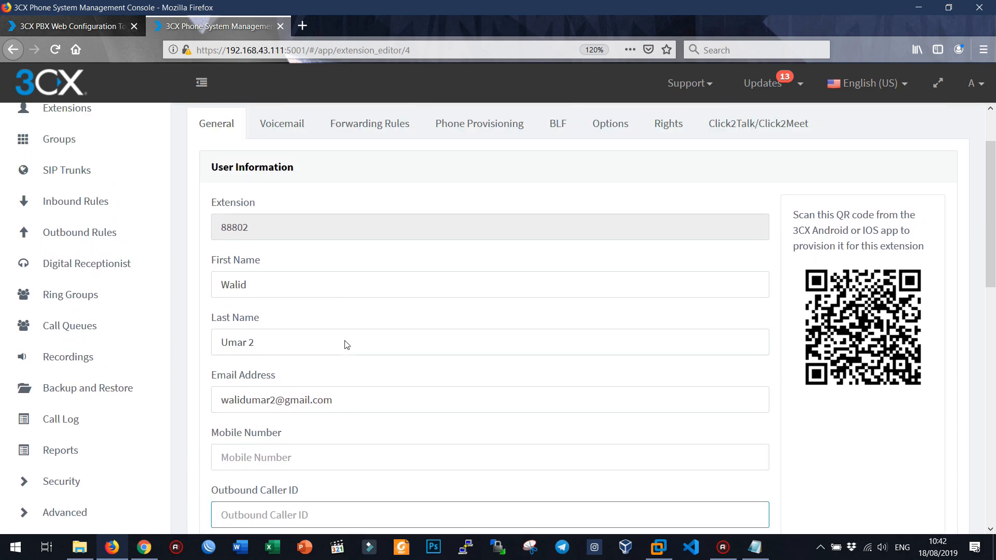
pyautogui.click(395, 131)
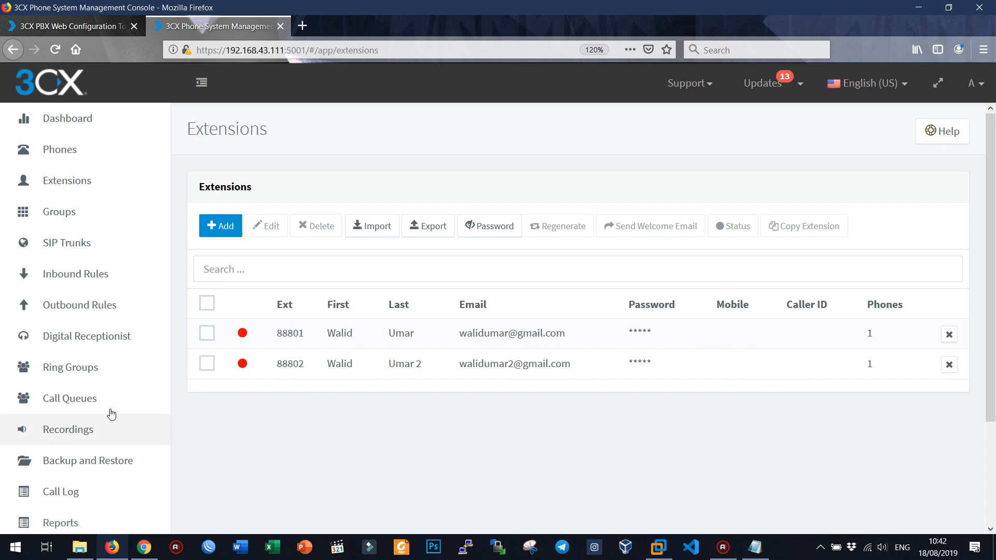
# Step: Browse Call Recordings, Phones and the Dashboard, ending on the Extensions list of 88801 and 88802
pyautogui.click(68, 432)
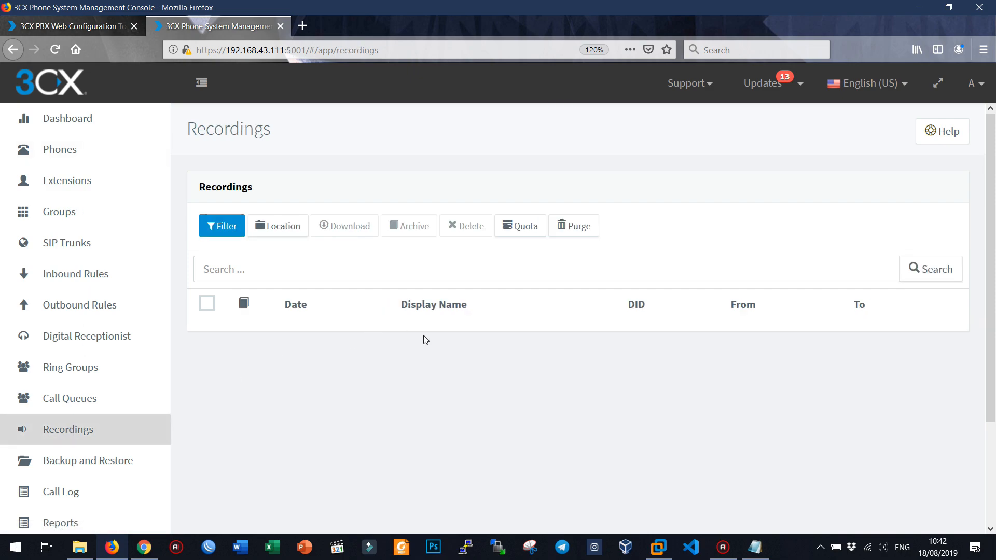
pyautogui.click(65, 150)
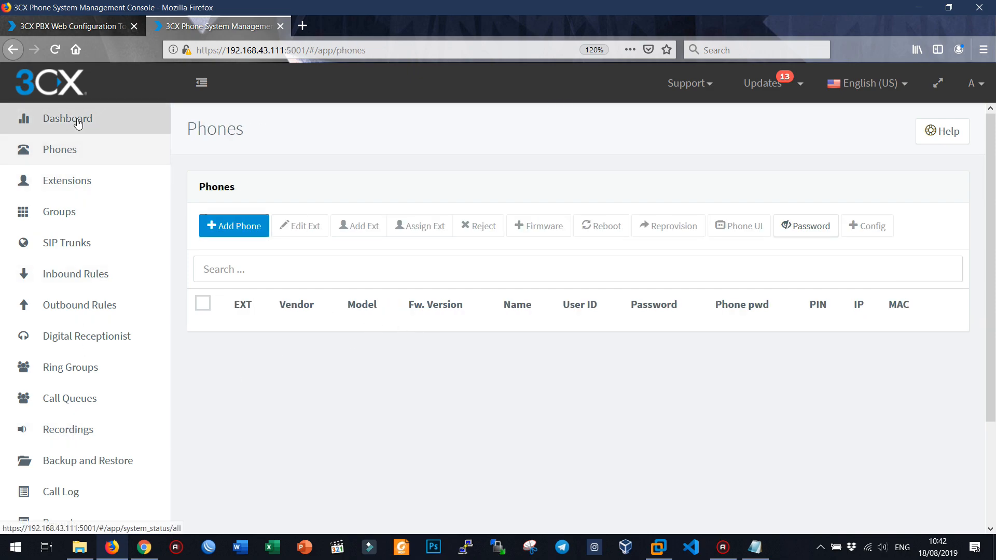
pyautogui.click(78, 121)
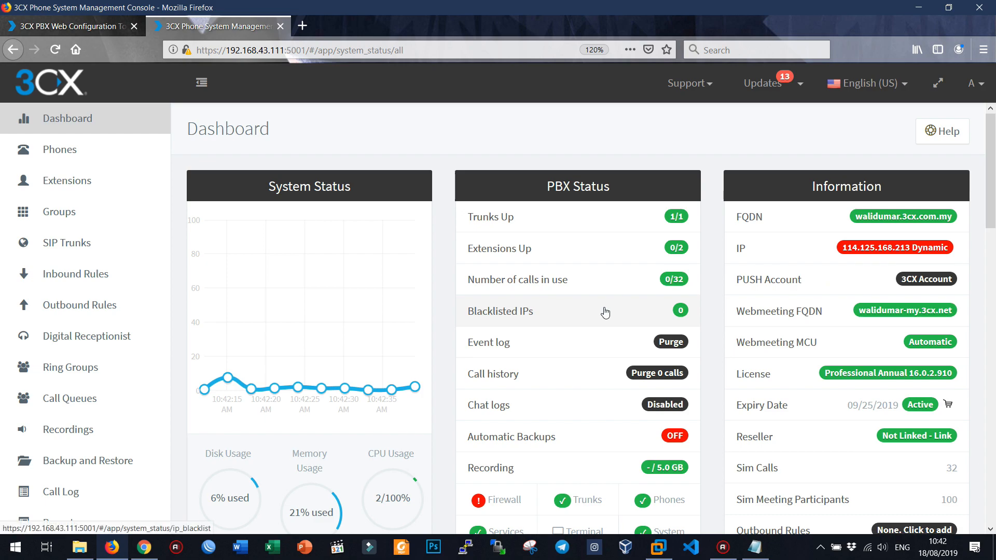
pyautogui.scroll(-5, 605, 312)
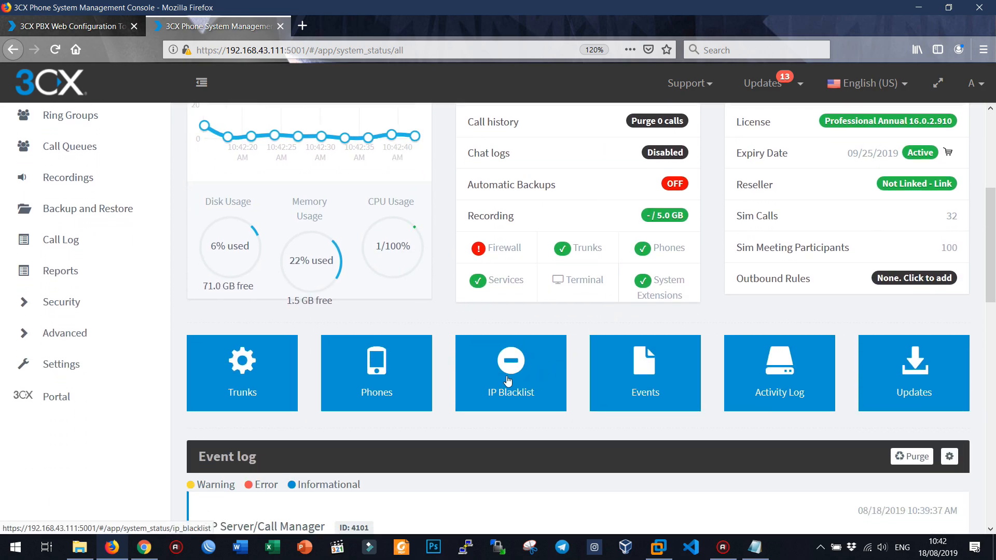
pyautogui.scroll(-2, 508, 381)
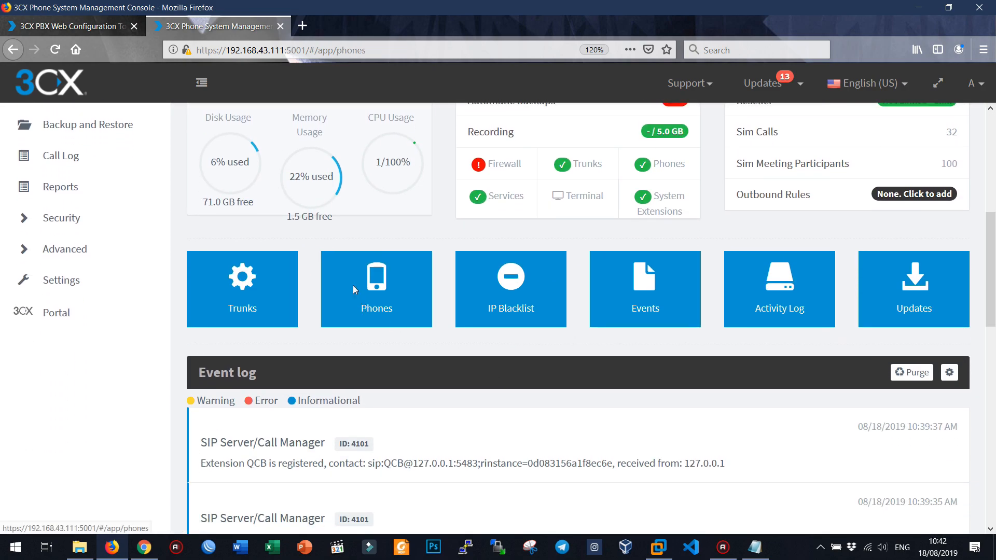
pyautogui.click(355, 288)
pyautogui.scroll(3, 80, 209)
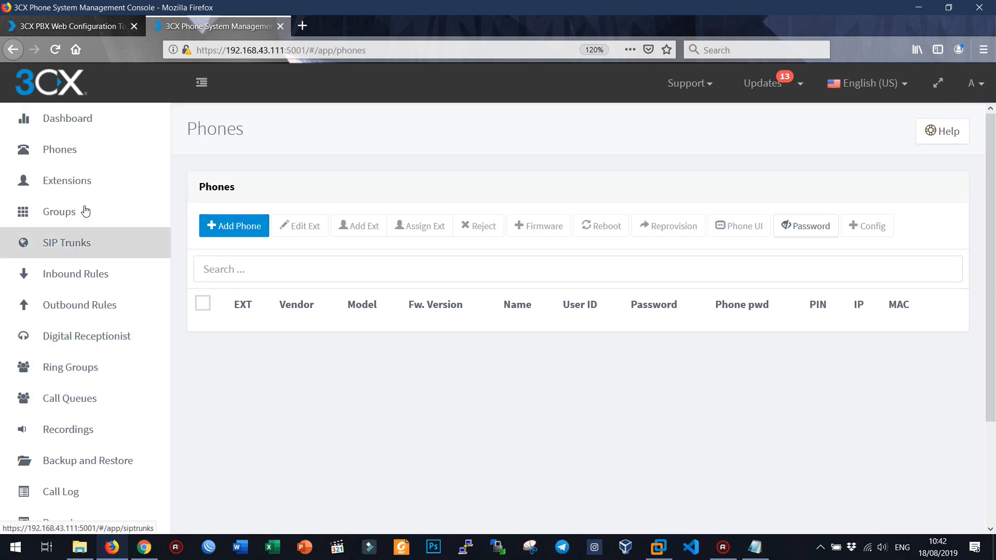
pyautogui.click(78, 192)
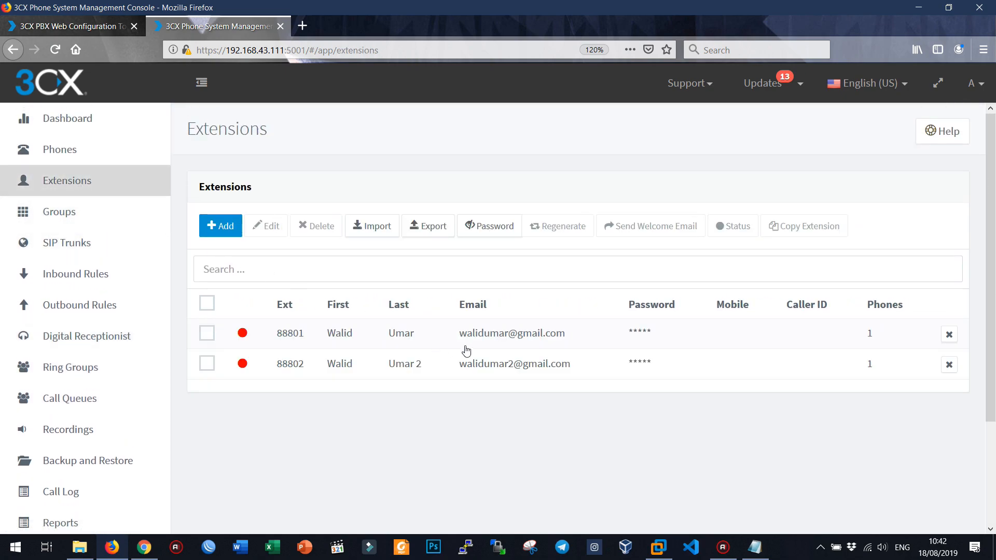
# Step: Search the web for 'google play' in a new tab and open the Play Store
pyautogui.click(302, 25)
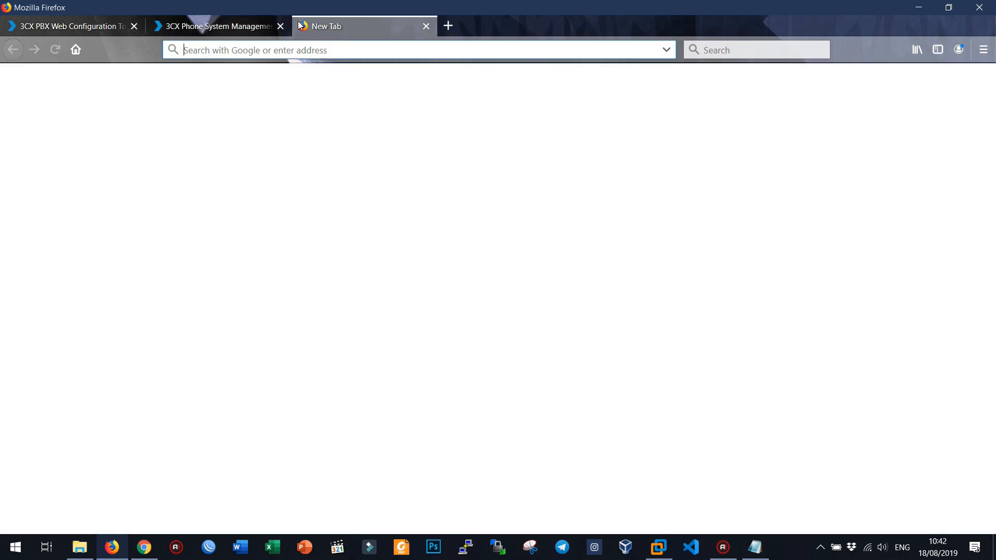
pyautogui.write('pla')
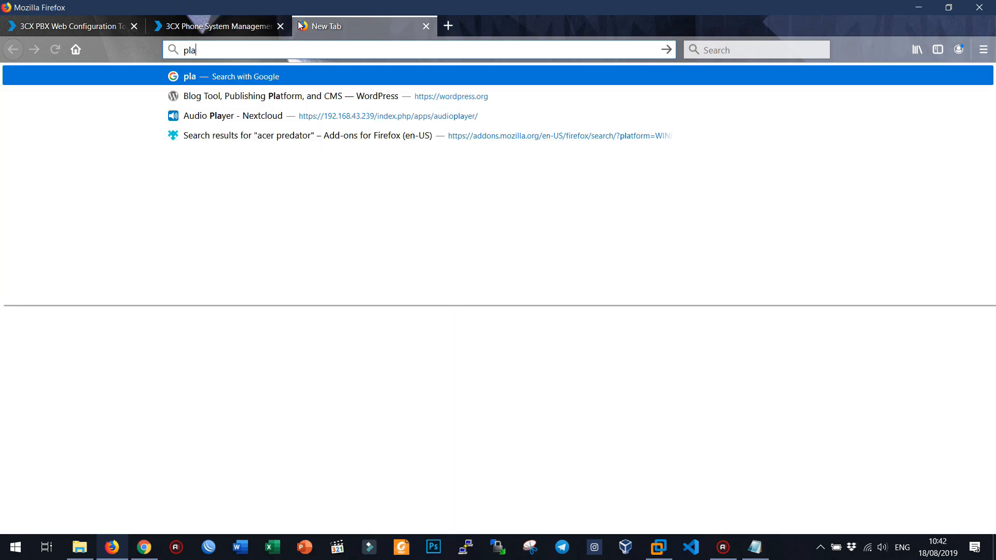
pyautogui.press('BackSpace')
pyautogui.press('BackSpace')
pyautogui.press('BackSpace')
pyautogui.write('google')
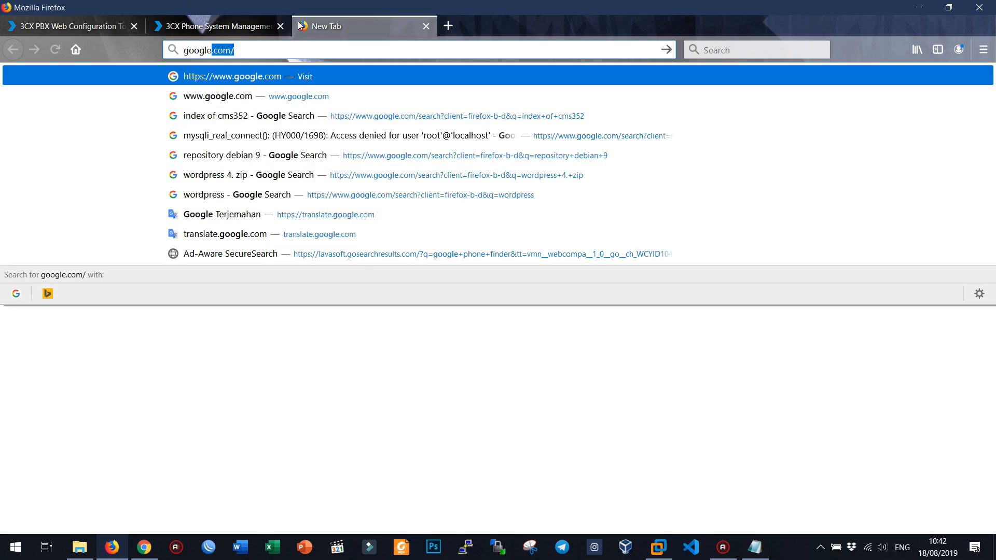
pyautogui.write(' play')
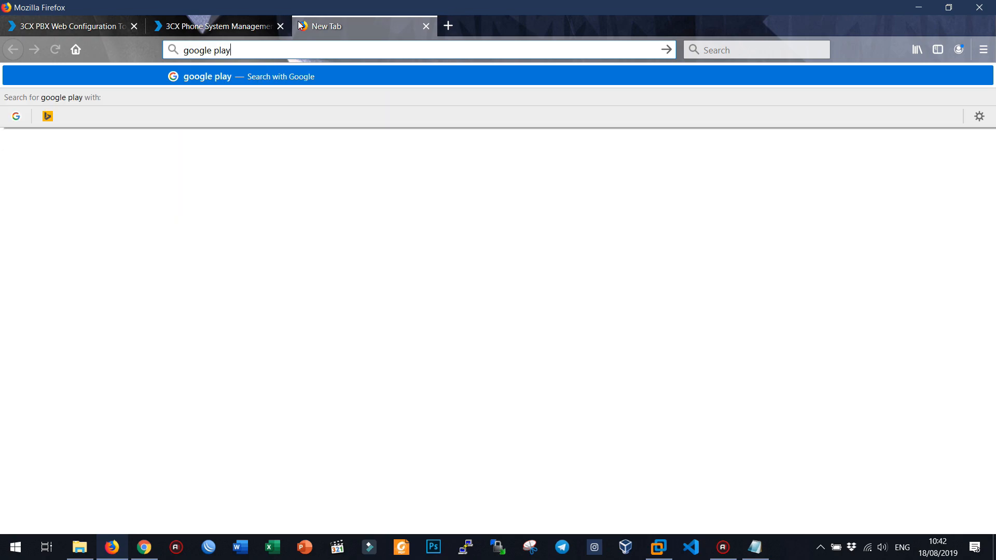
pyautogui.press('Return')
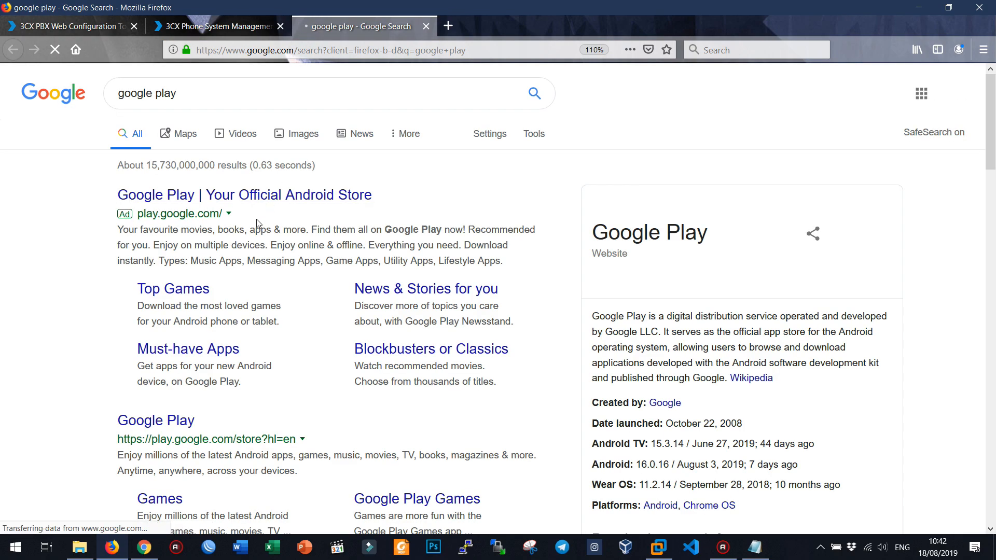
pyautogui.click(222, 198)
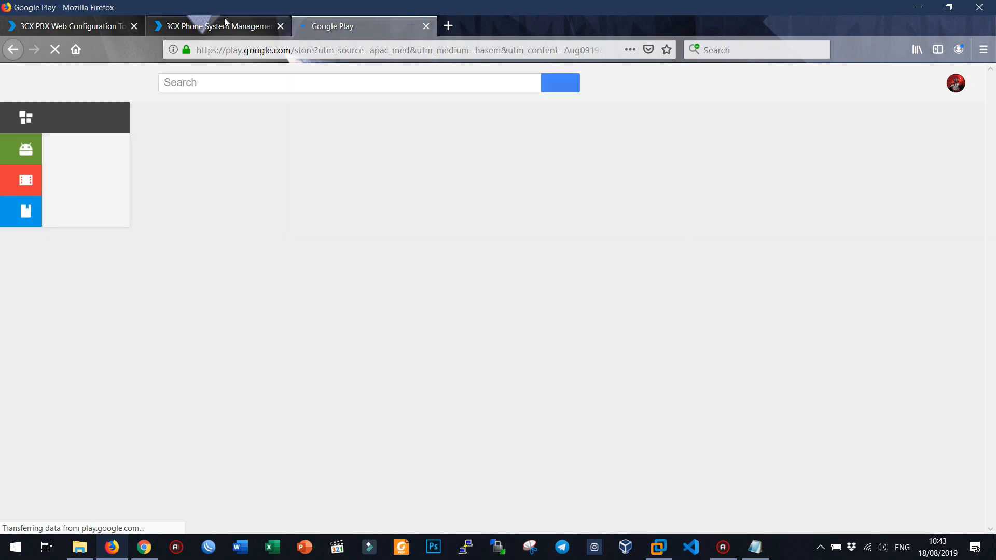
# Step: Find the installed 3CX app page by searching '3cx', then return to the Congratulations page
pyautogui.click(278, 84)
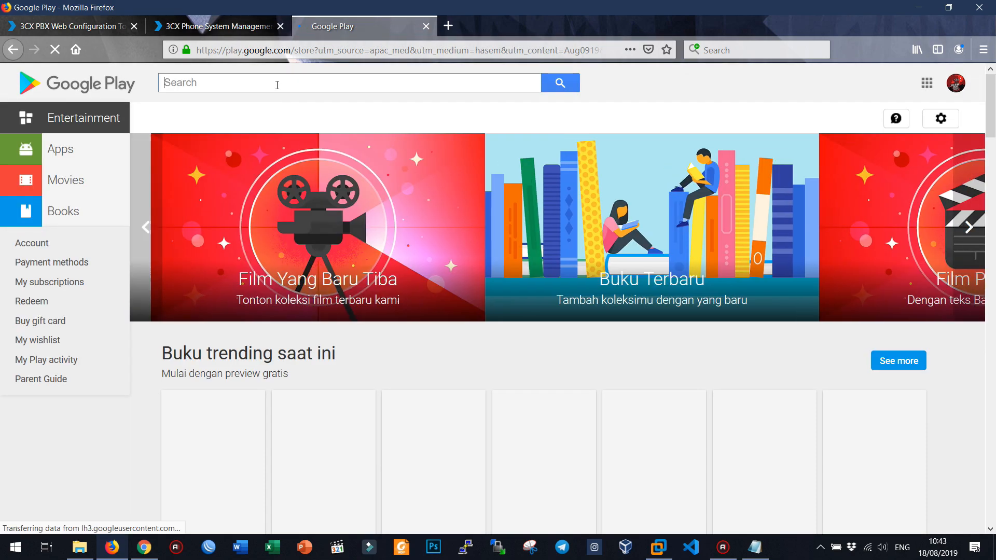
pyautogui.write('3cx')
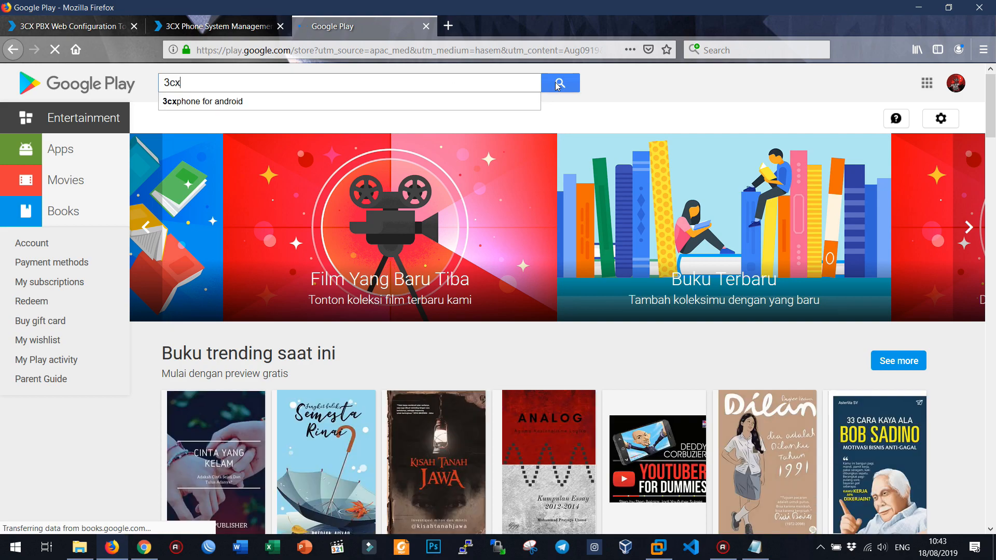
pyautogui.click(559, 84)
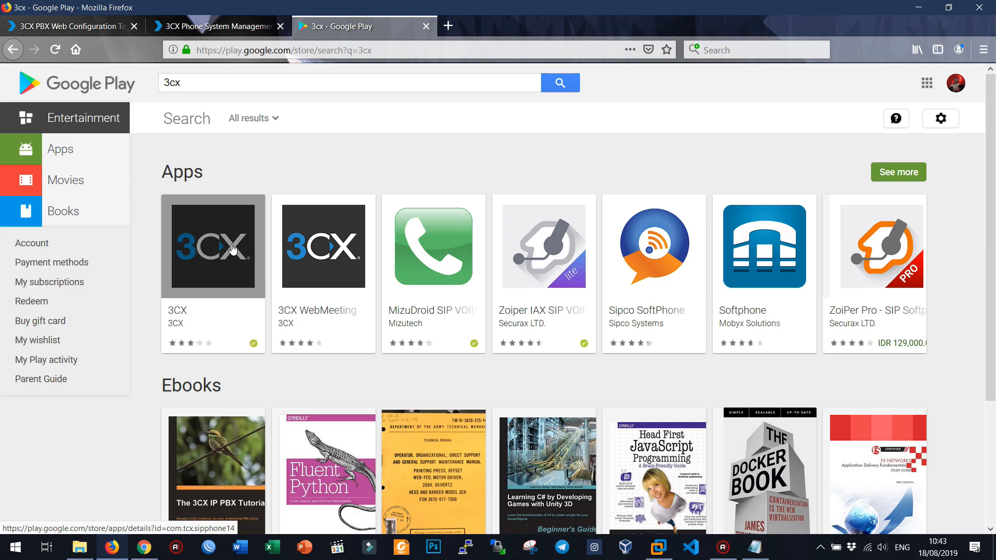
pyautogui.click(231, 244)
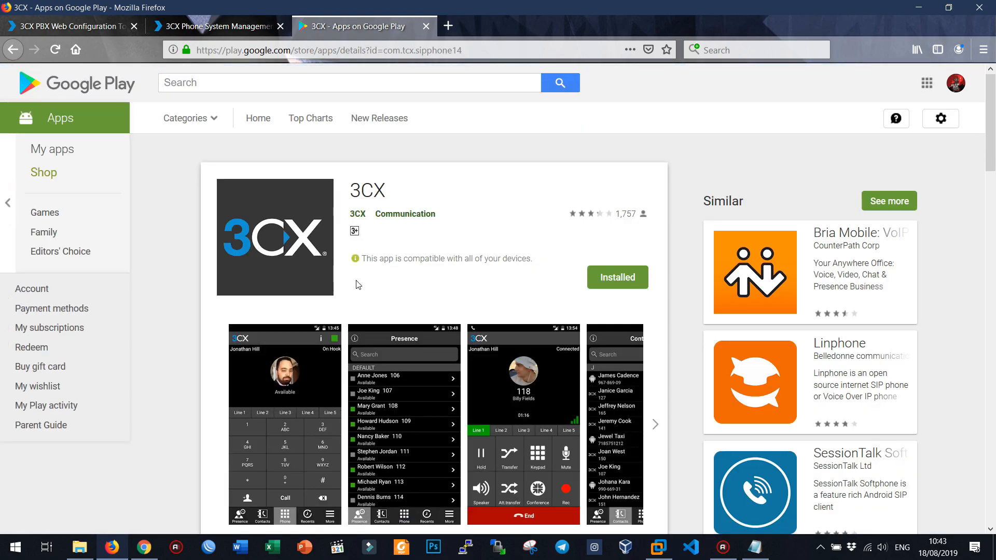
pyautogui.scroll(-2, 456, 367)
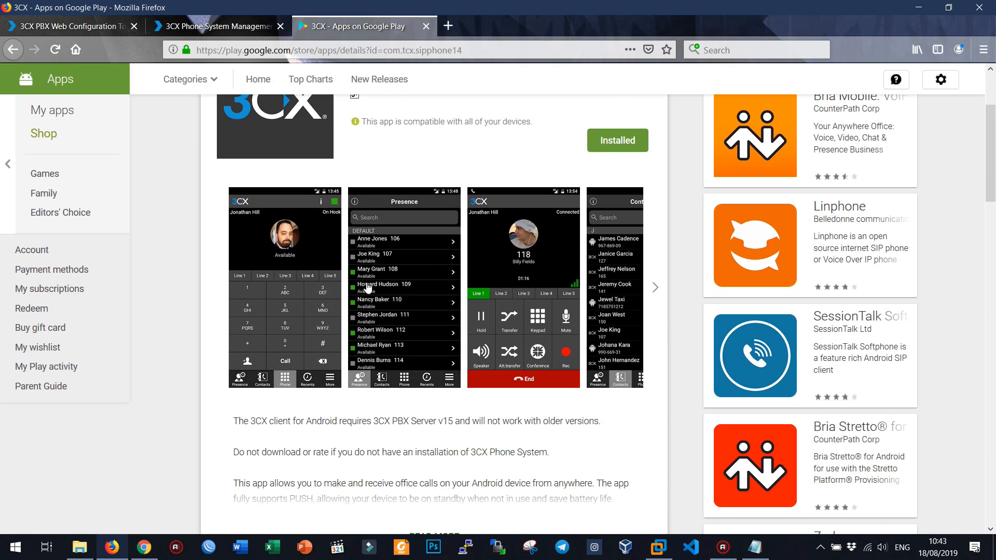
pyautogui.scroll(2, 368, 288)
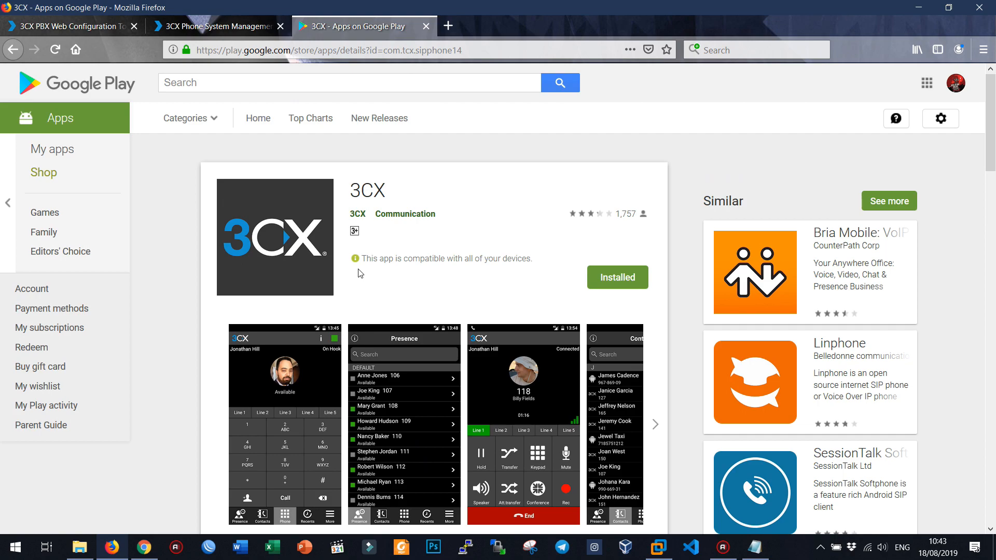
pyautogui.click(92, 27)
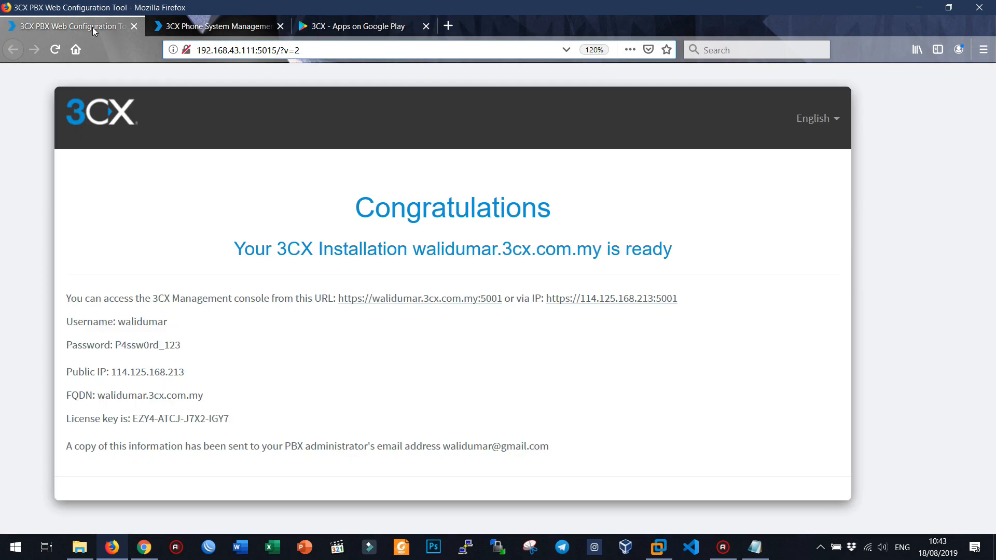
# Step: Close the configuration tool tab, keeping the Extensions list, and bring up the mirrored Android phone
pyautogui.click(240, 27)
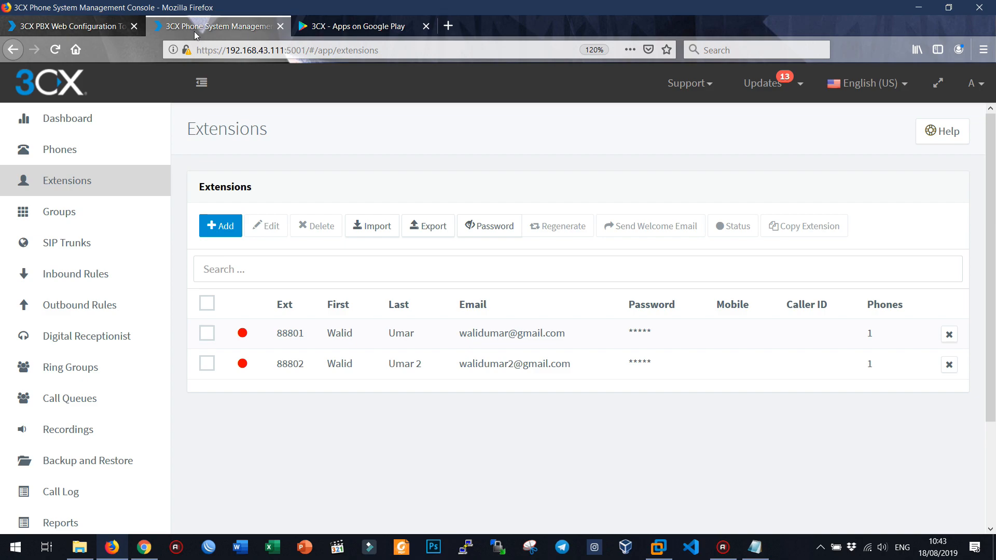
pyautogui.click(134, 26)
pyautogui.click(756, 547)
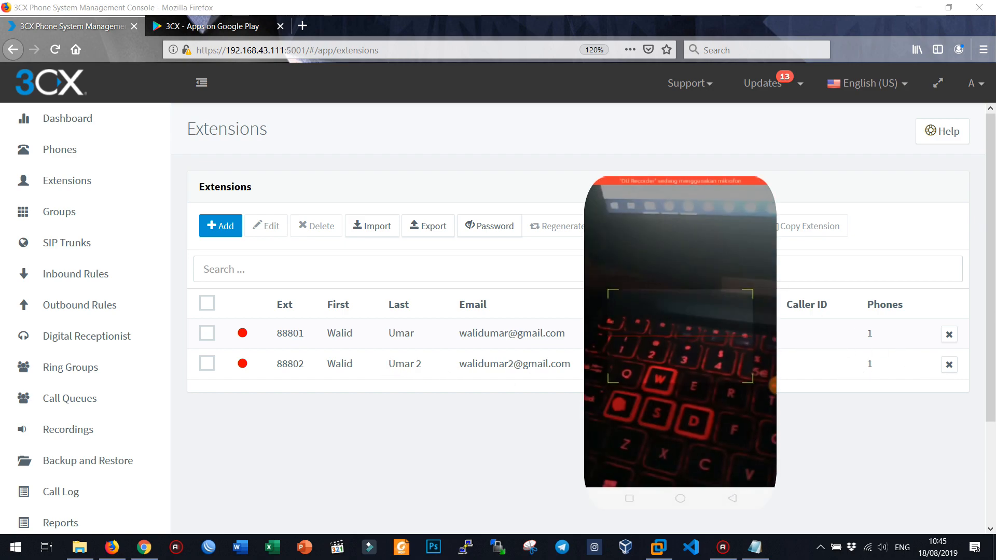
# Step: Show extension 88802's provisioning QR code for the app, then review Dashboard and Phones before returning to Extensions
pyautogui.doubleClick(377, 365)
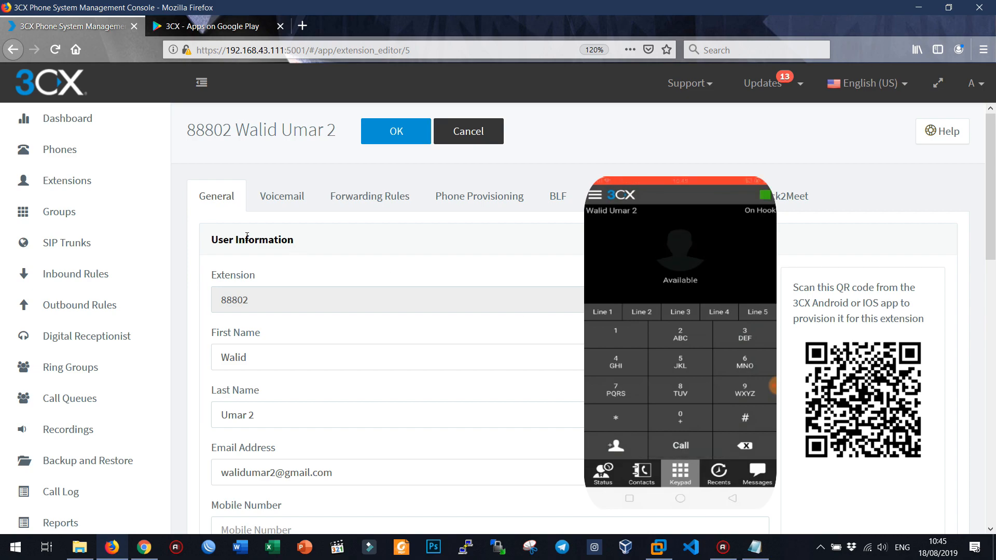
pyautogui.click(81, 119)
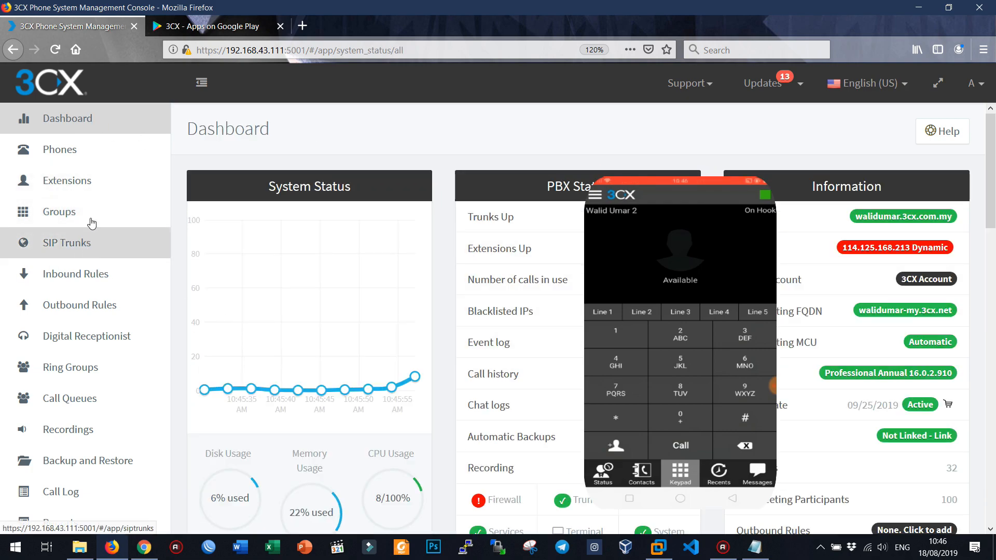
pyautogui.click(98, 152)
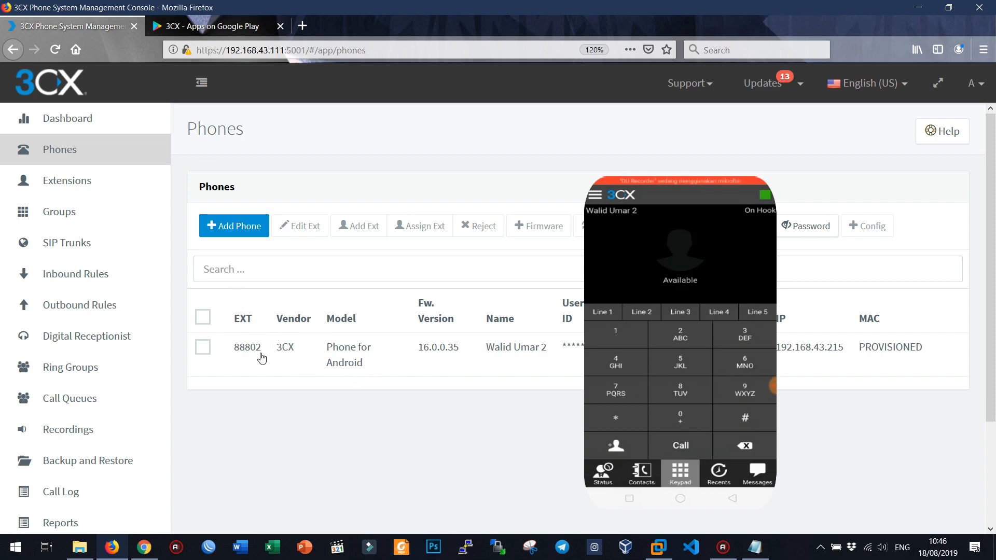
pyautogui.click(67, 180)
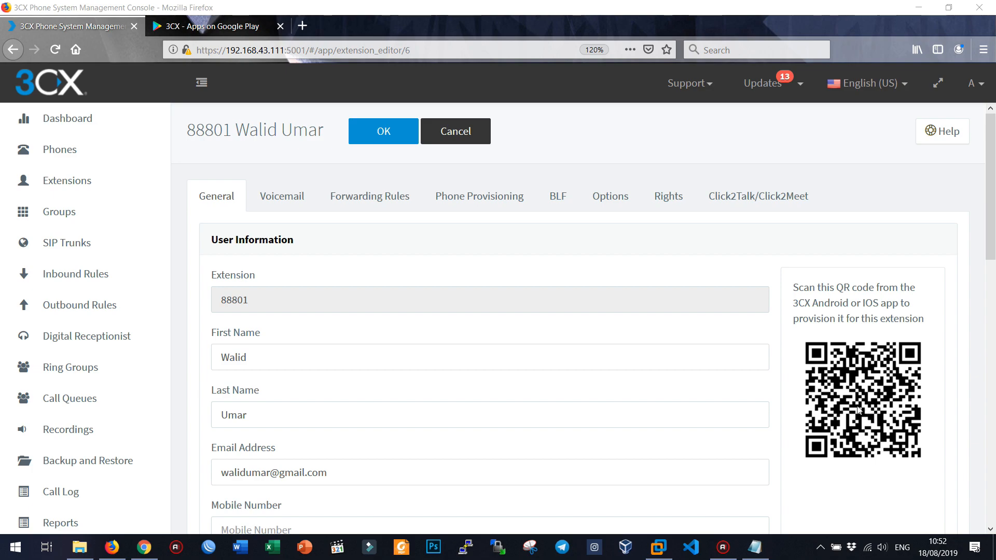
# Step: Refresh the Phones list, then confirm extensions 88801 and 88802 show green in Extensions
pyautogui.click(106, 155)
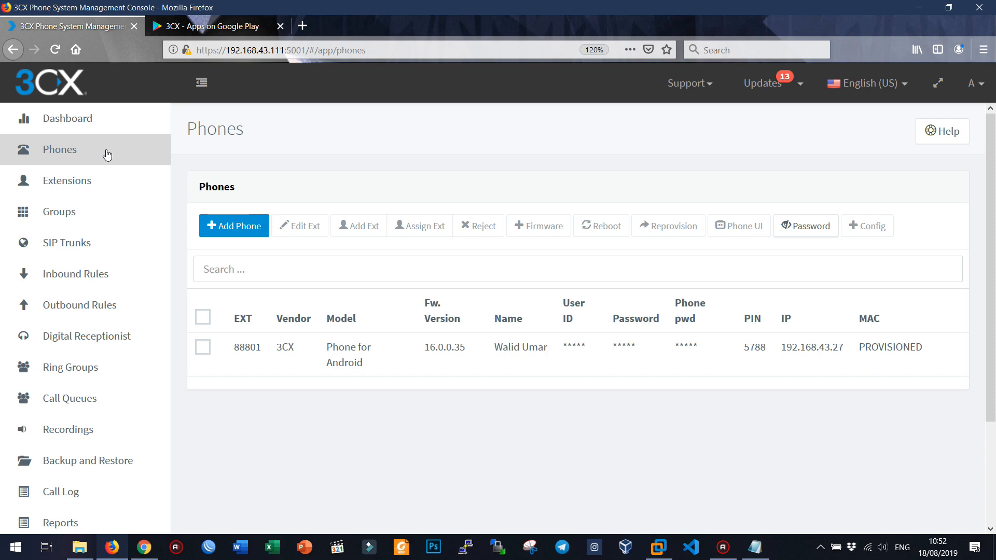
pyautogui.click(55, 49)
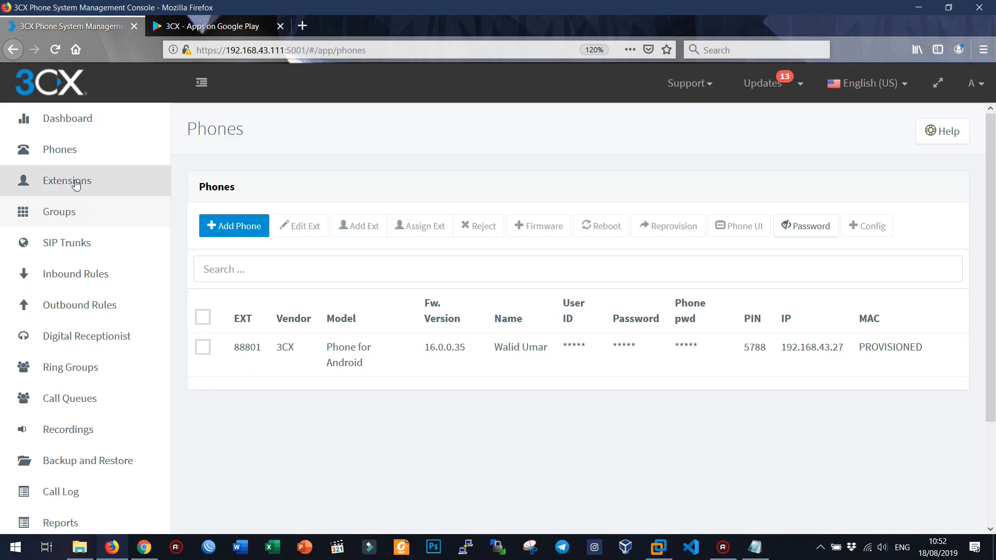
pyautogui.click(76, 185)
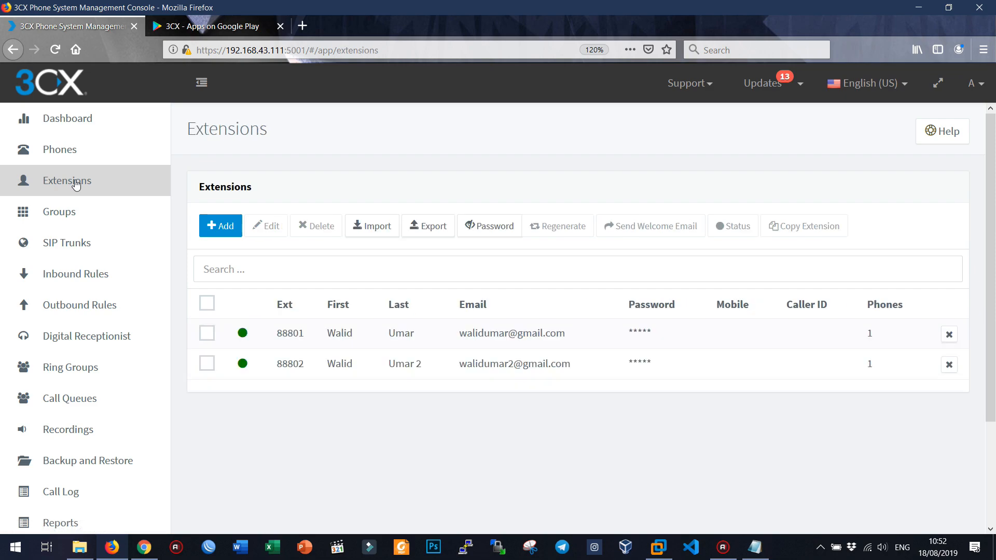